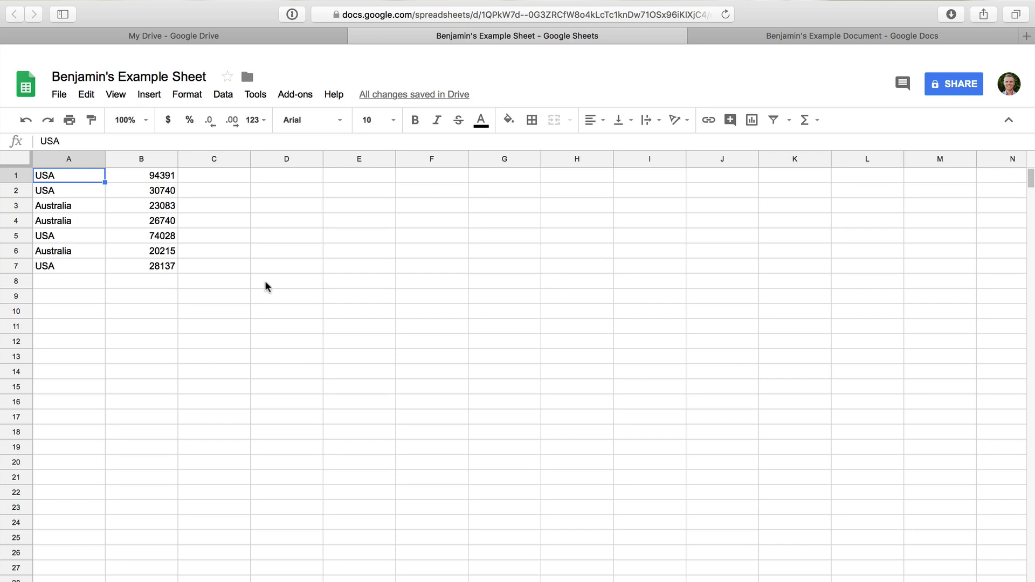
- Apply a white-to-green colour scale to B1:B7 so high values like 94391 shade darkest
{"action": "left_click", "coordinate": [165, 176]}
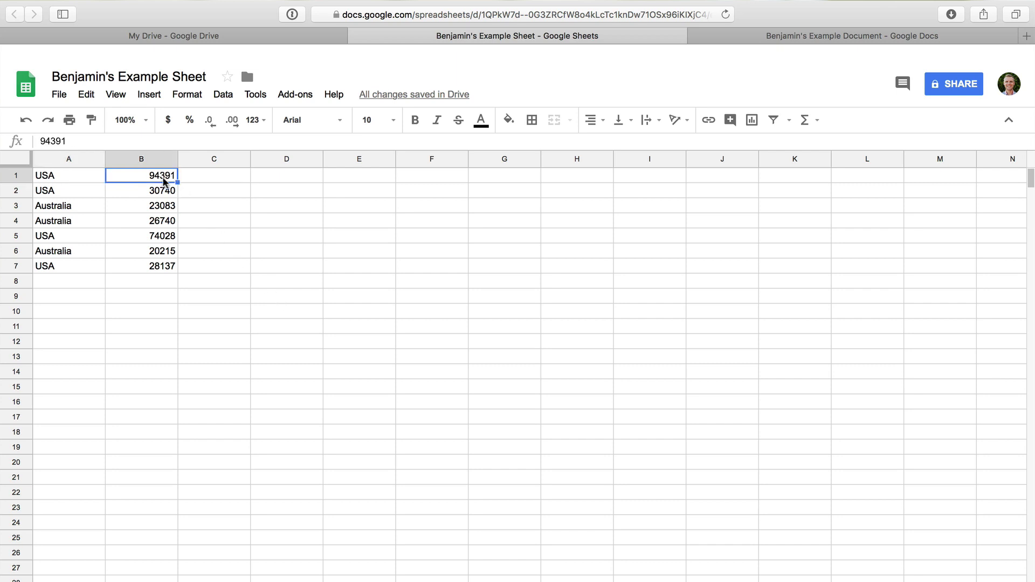
{"action": "left_click", "coordinate": [164, 264], "text": "shift"}
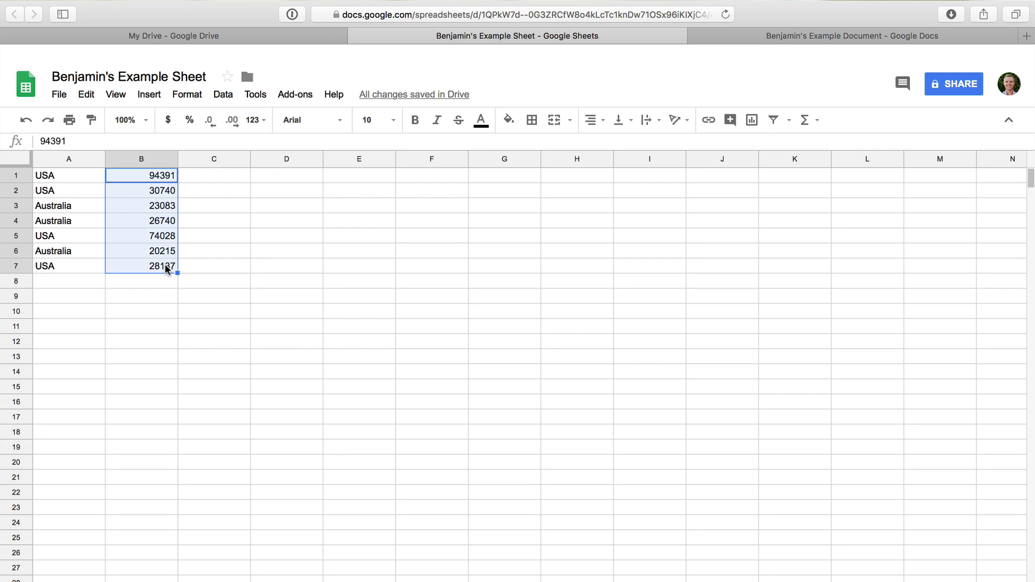
{"action": "left_click", "coordinate": [196, 100]}
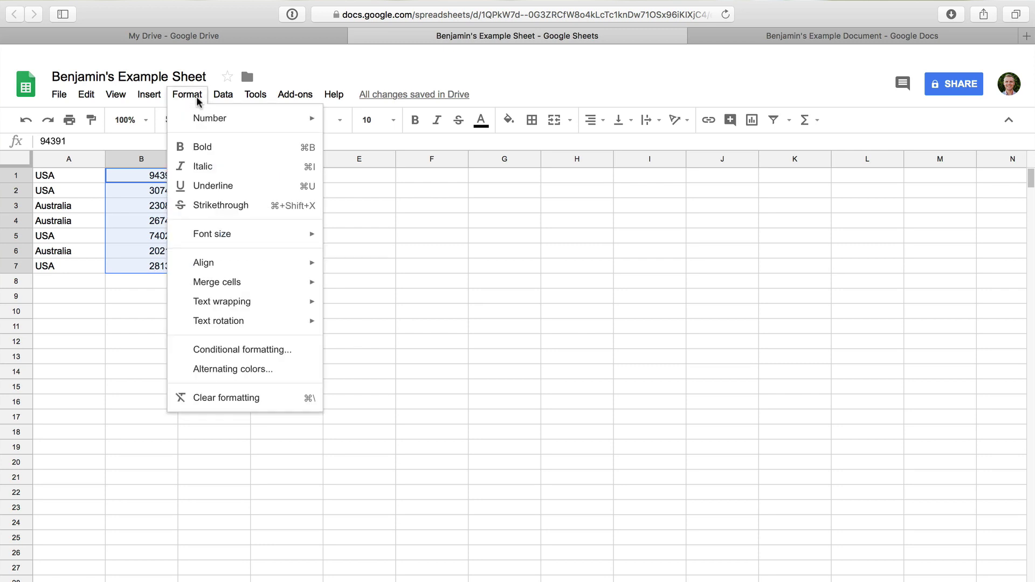
{"action": "left_click", "coordinate": [299, 355]}
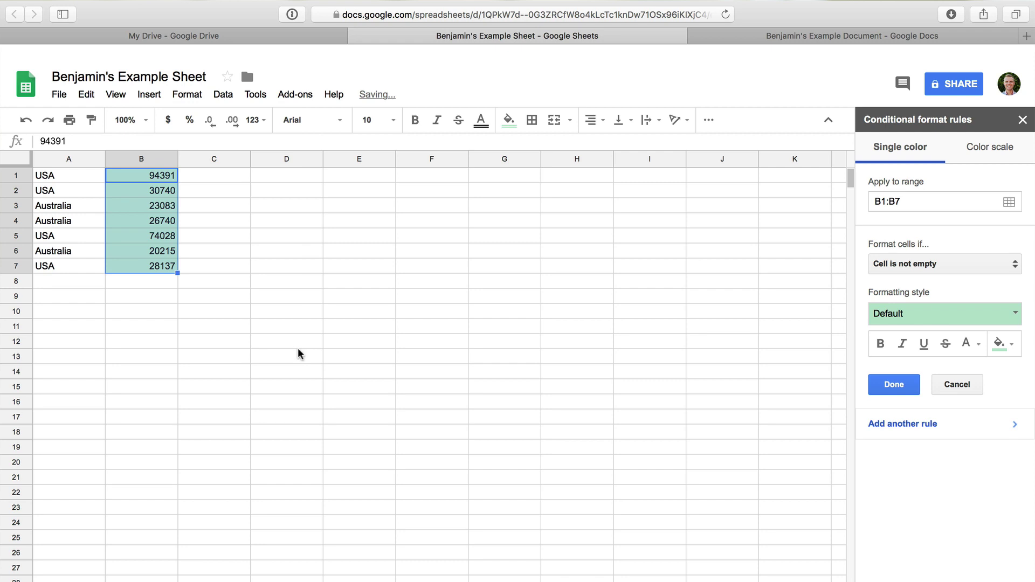
{"action": "left_click", "coordinate": [996, 154]}
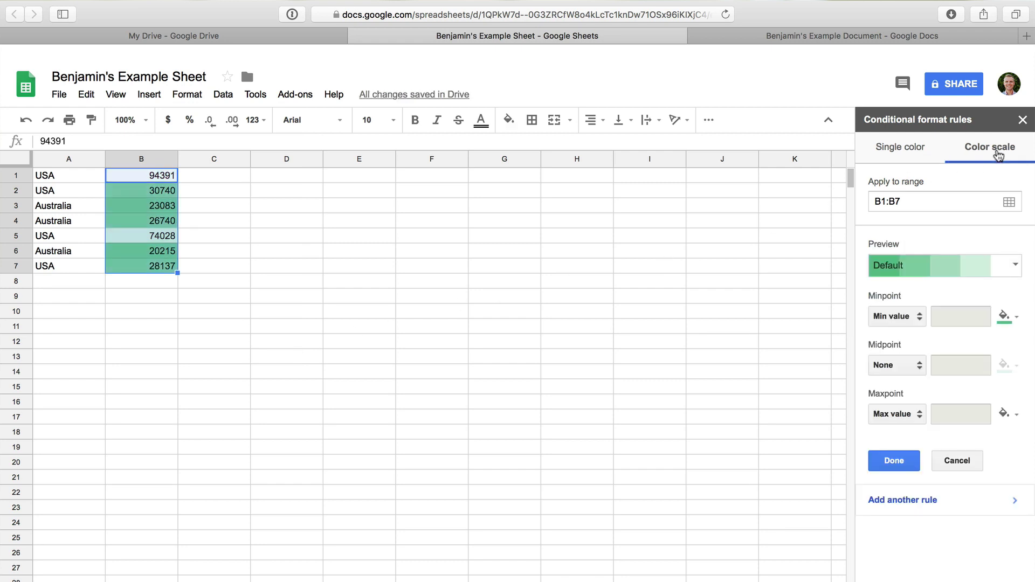
{"action": "left_click", "coordinate": [203, 192]}
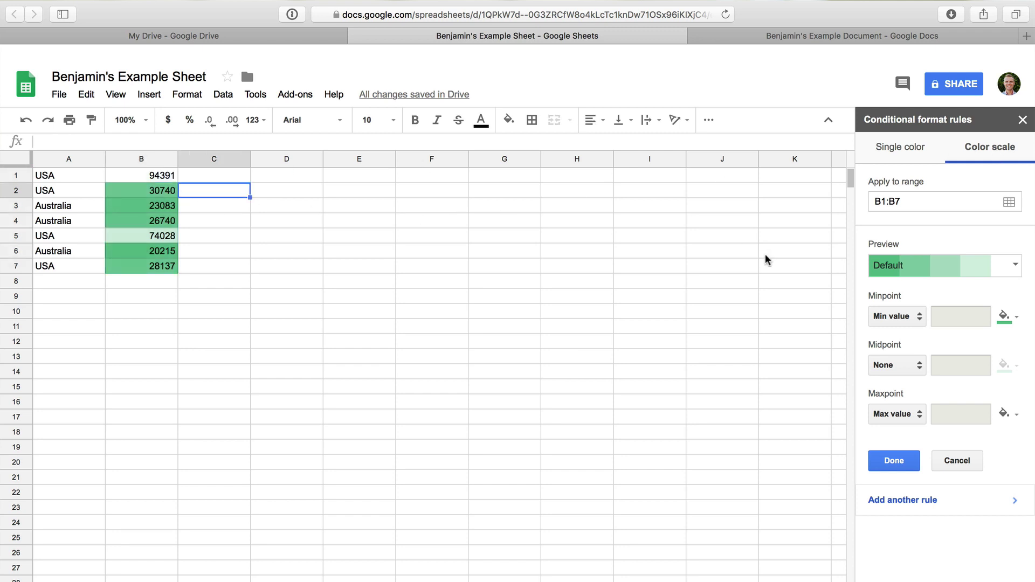
{"action": "left_click", "coordinate": [958, 270]}
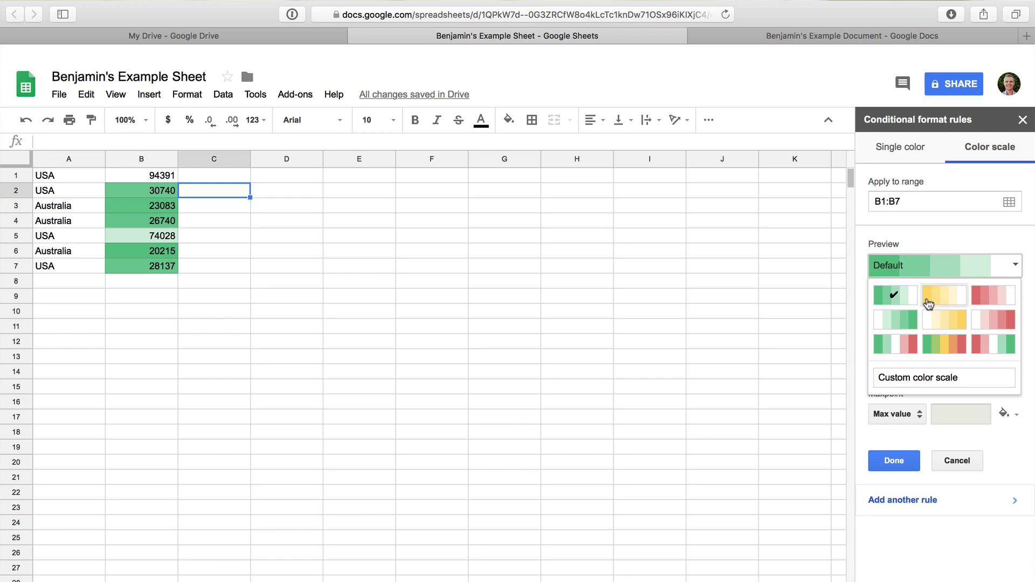
{"action": "left_click", "coordinate": [895, 320]}
{"action": "left_click", "coordinate": [227, 269]}
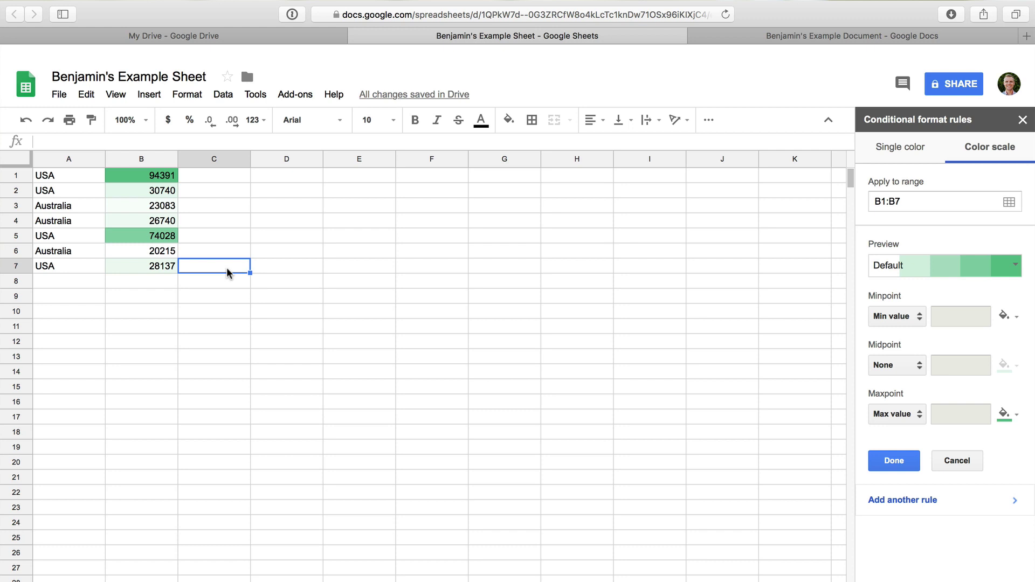
- Insert a column chart of A1:B7, place it below the data, and switch to Google Docs
{"action": "left_click", "coordinate": [90, 180]}
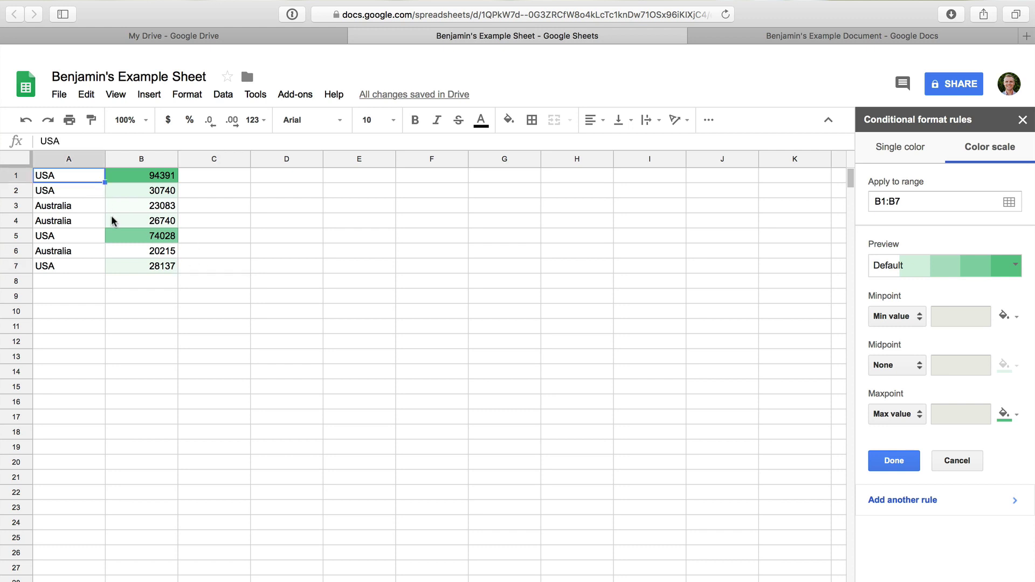
{"action": "left_click", "coordinate": [144, 265], "text": "shift"}
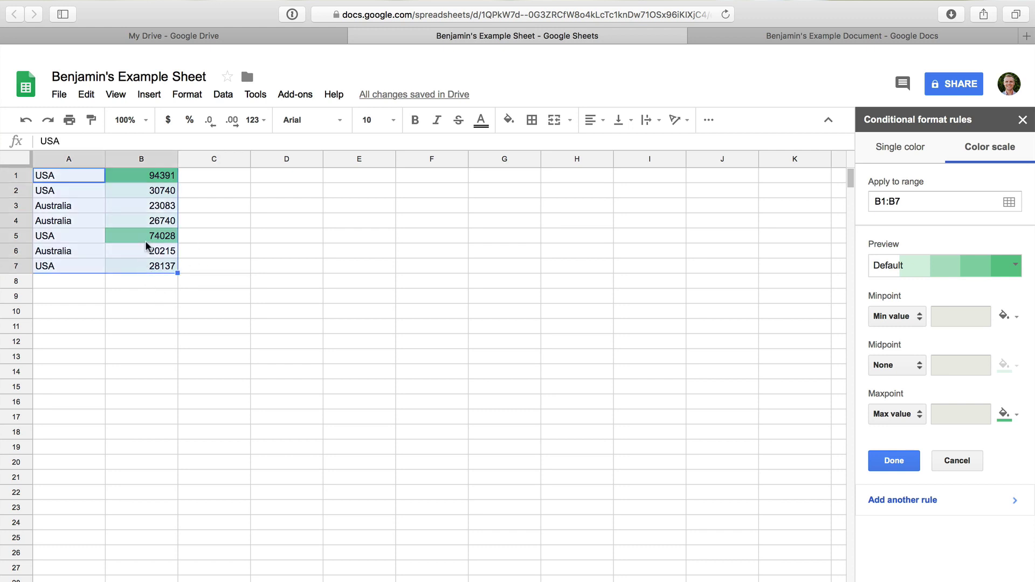
{"action": "left_click", "coordinate": [151, 96]}
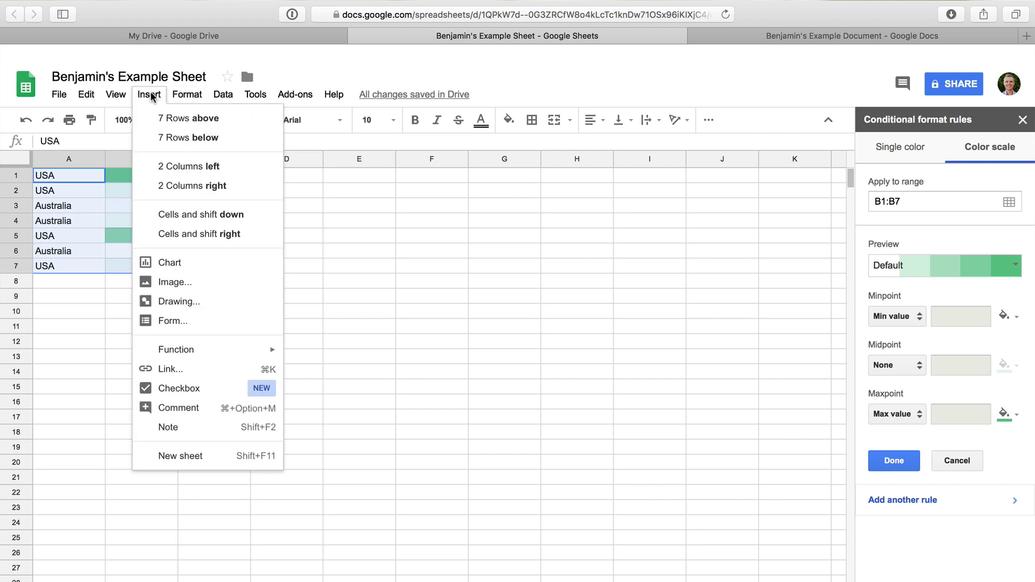
{"action": "key", "text": "Escape"}
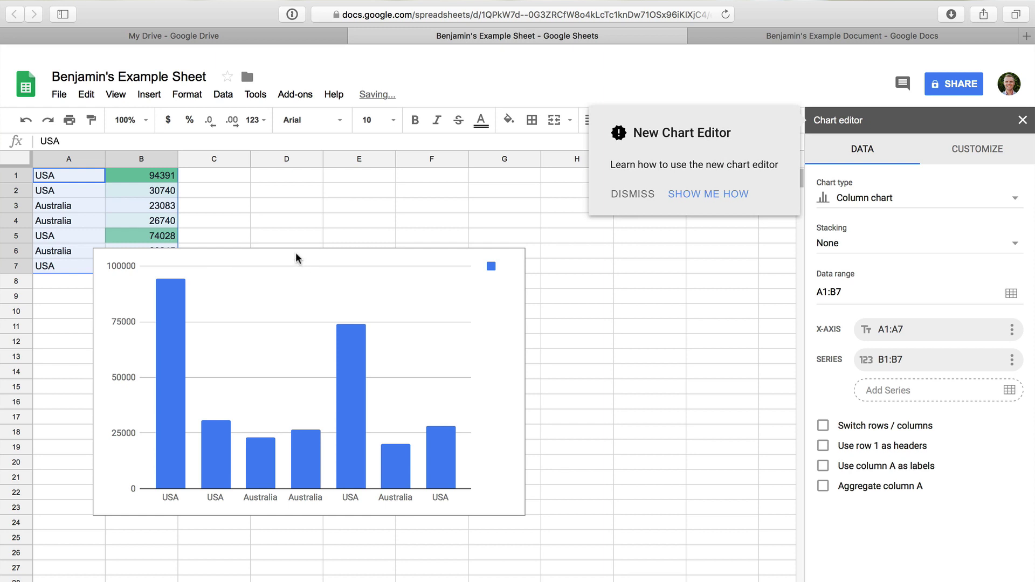
{"action": "left_click_drag", "start_coordinate": [341, 250], "coordinate": [445, 281]}
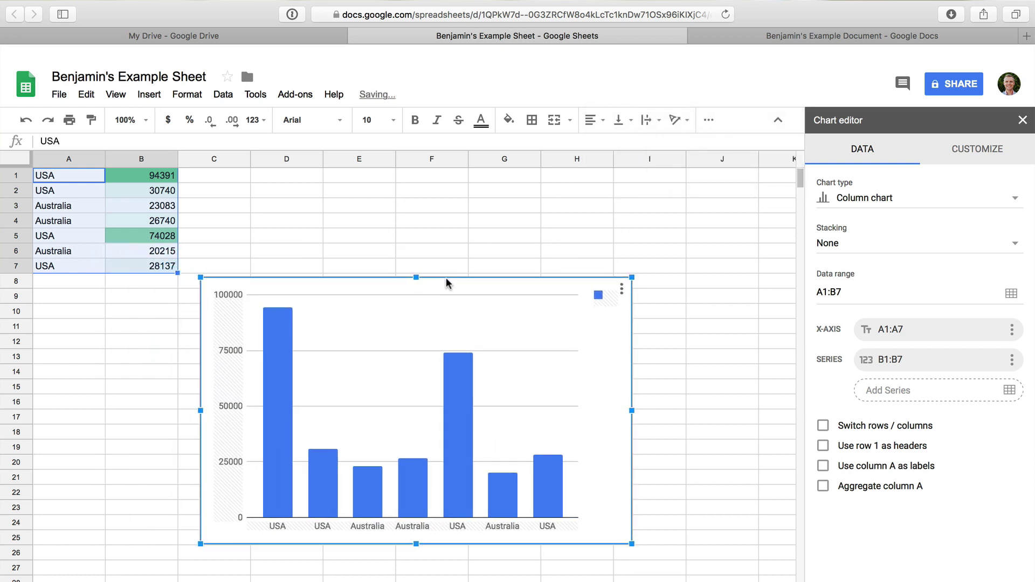
{"action": "left_click", "coordinate": [776, 34]}
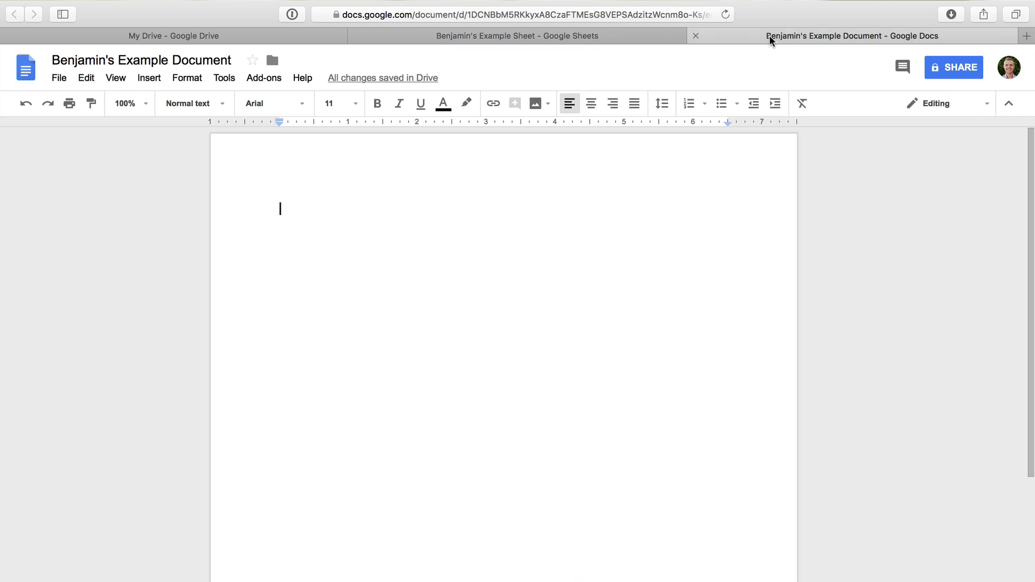
- Import the example spreadsheet's column chart into the document, keeping it linked to the sheet
{"action": "left_click", "coordinate": [149, 79]}
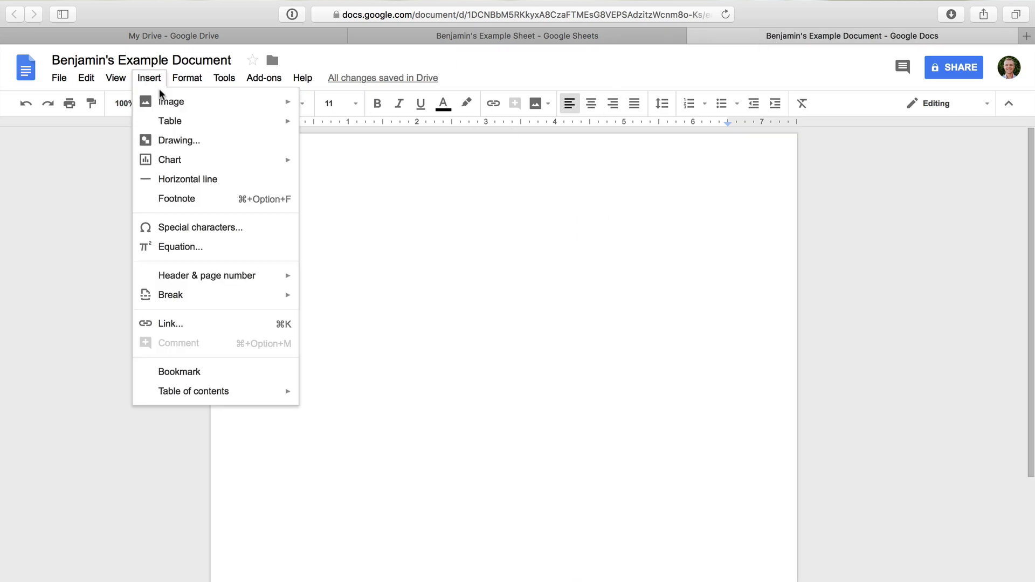
{"action": "mouse_move", "coordinate": [211, 163]}
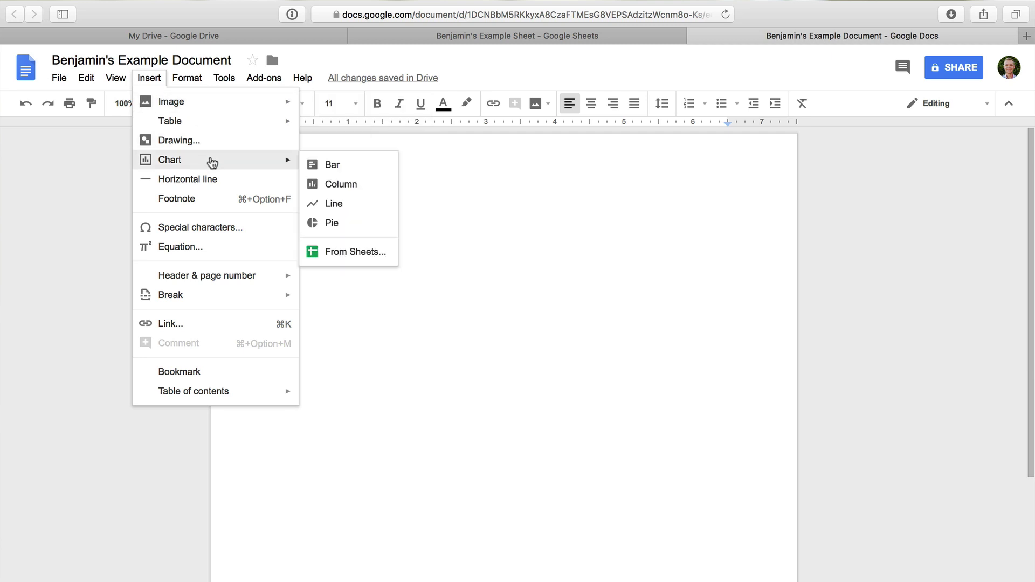
{"action": "left_click", "coordinate": [357, 255]}
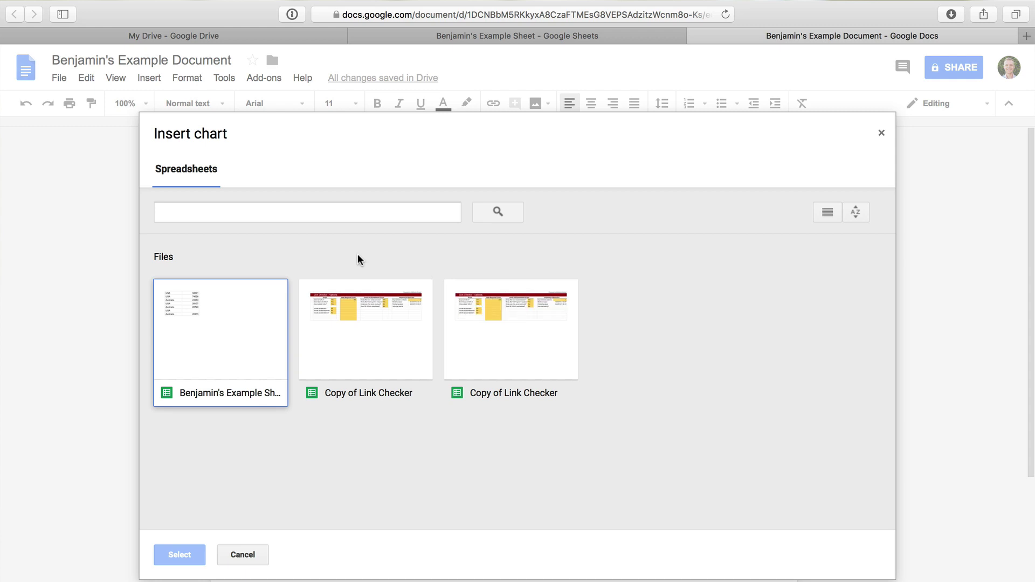
{"action": "left_click", "coordinate": [236, 357]}
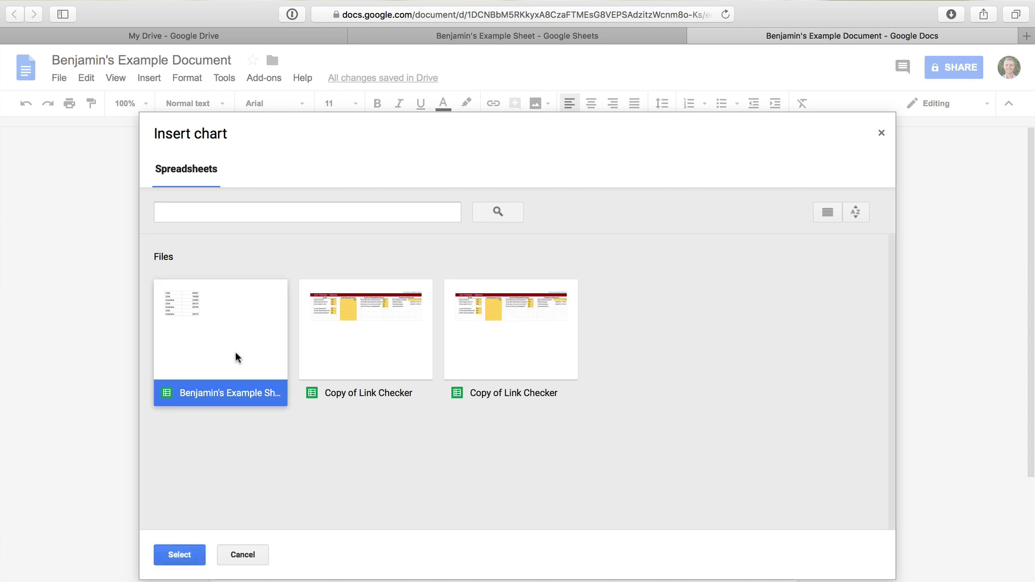
{"action": "left_click", "coordinate": [179, 560]}
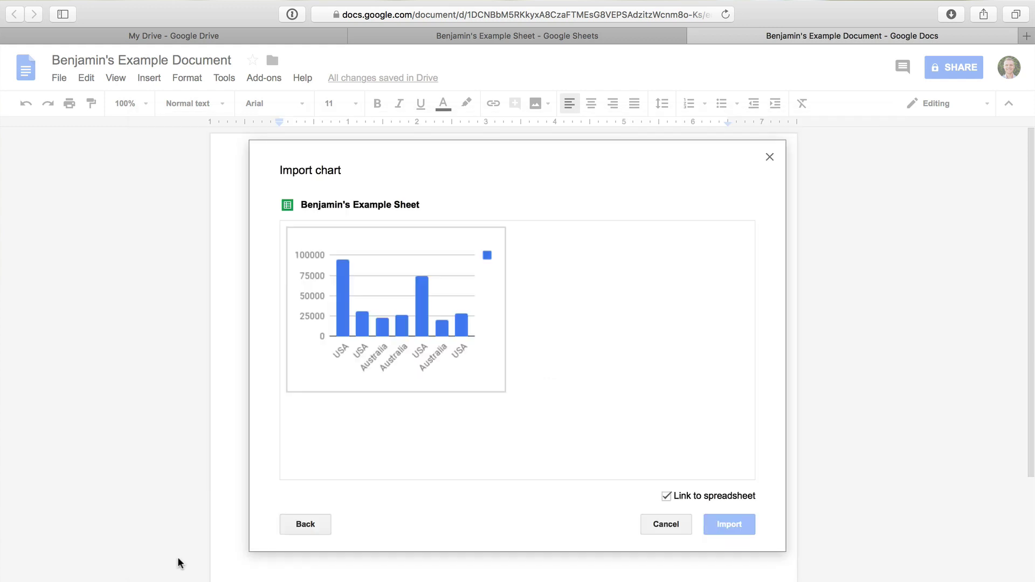
{"action": "left_click", "coordinate": [383, 337]}
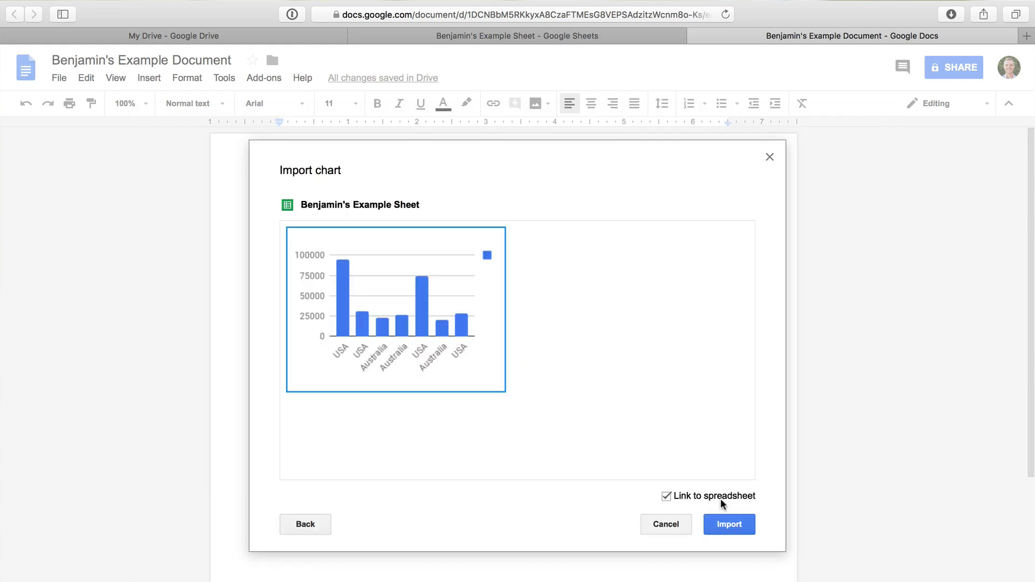
{"action": "left_click", "coordinate": [728, 524]}
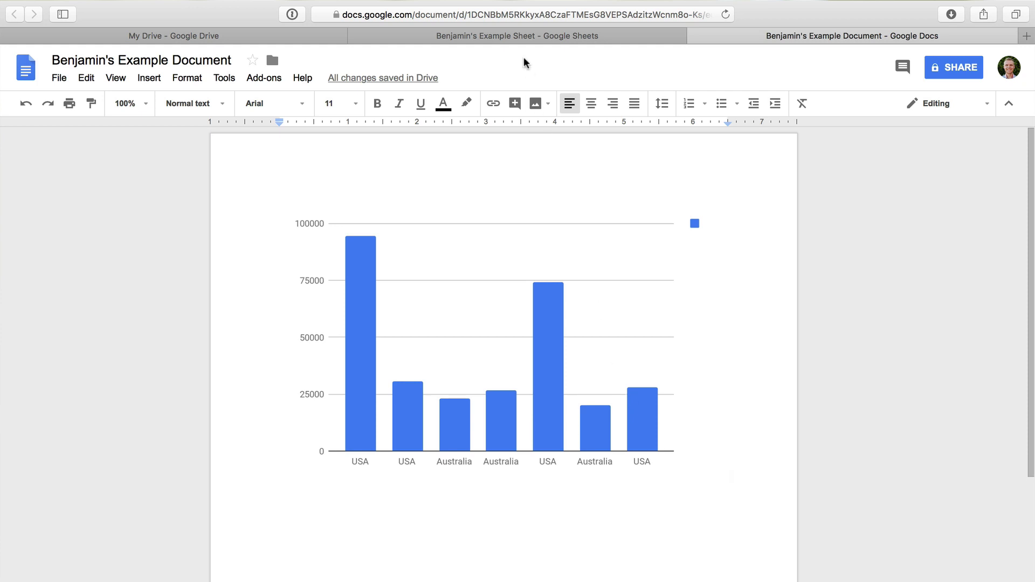
- Back in the spreadsheet, move the chart below the data and close the chart and formatting panels
{"action": "left_click", "coordinate": [512, 31]}
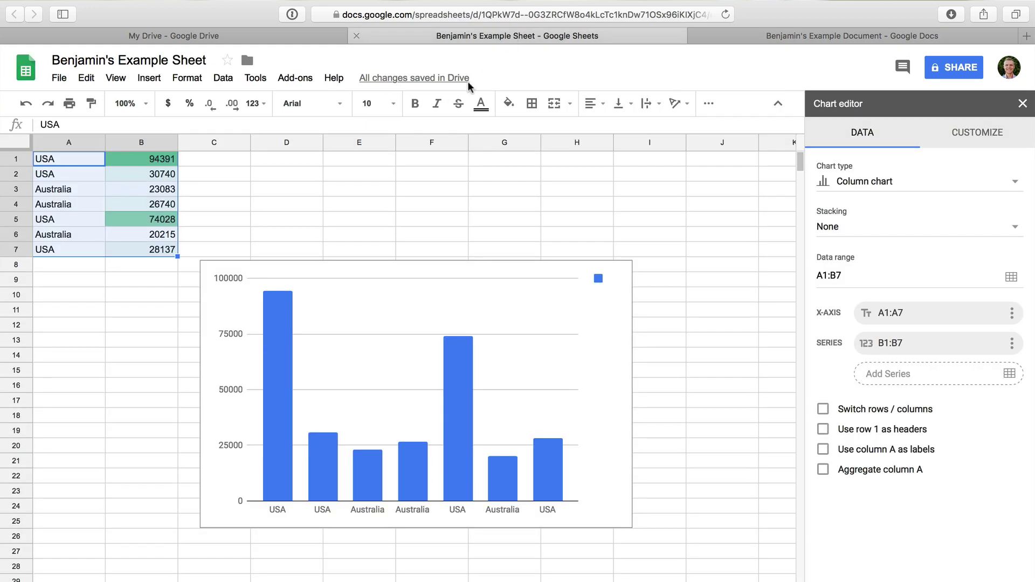
{"action": "left_click", "coordinate": [360, 260]}
{"action": "left_click_drag", "start_coordinate": [358, 261], "coordinate": [443, 304]}
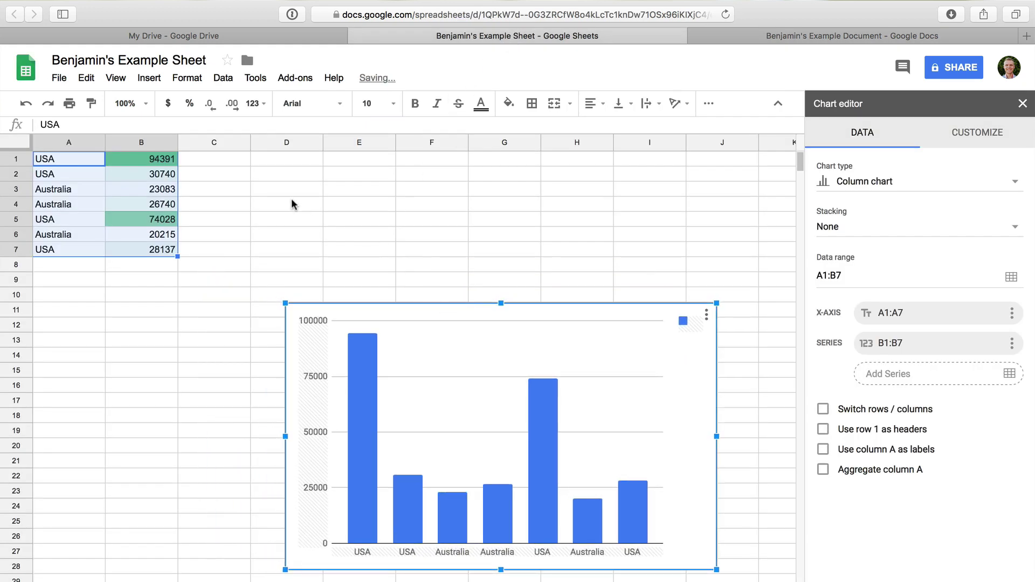
{"action": "left_click", "coordinate": [1022, 101]}
{"action": "left_click", "coordinate": [1024, 104]}
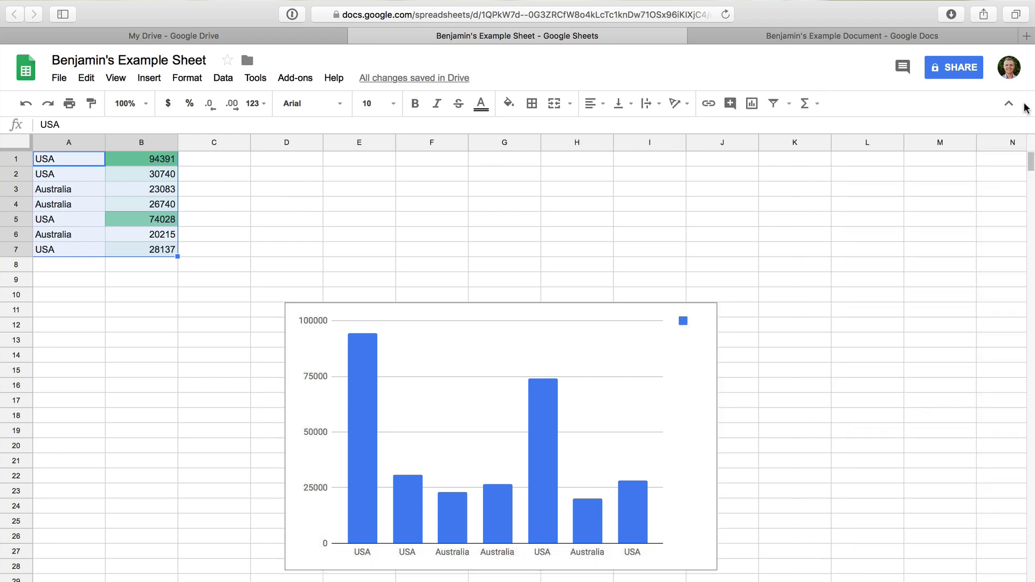
- Filter column A to exclude Australia, leaving only USA rows, and delete the chart
{"action": "left_click", "coordinate": [774, 104]}
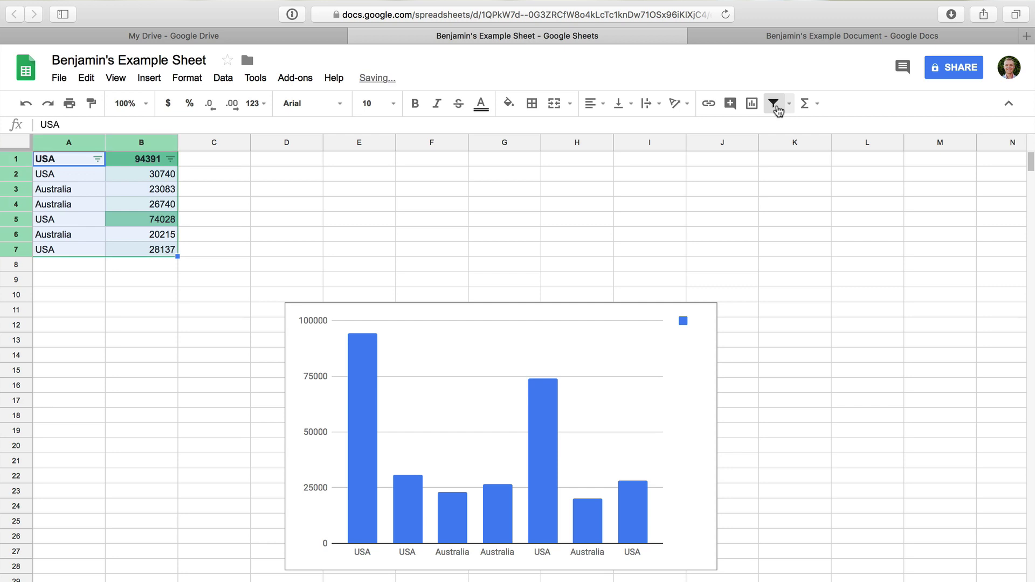
{"action": "left_click", "coordinate": [97, 160]}
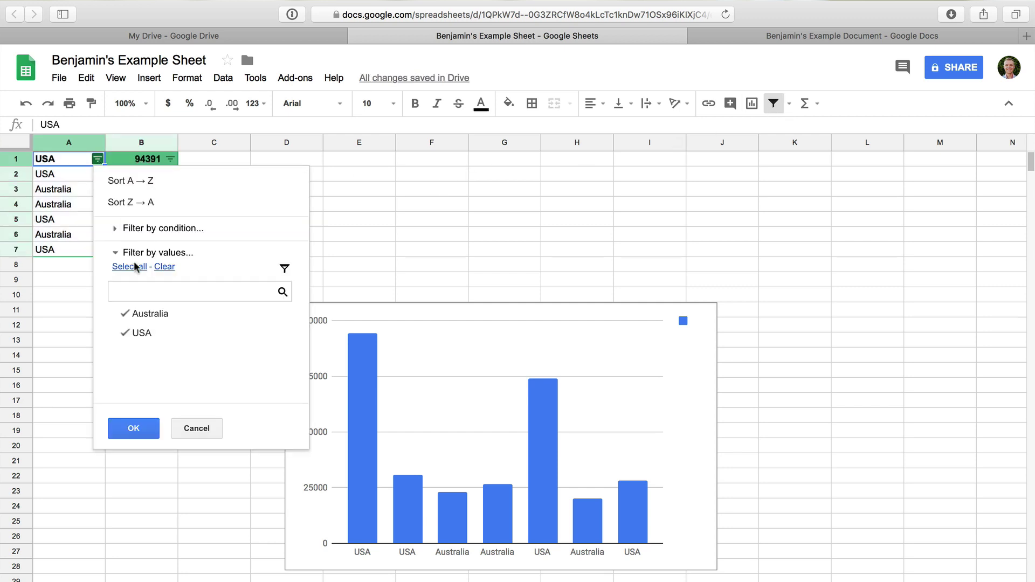
{"action": "left_click", "coordinate": [125, 314]}
{"action": "left_click", "coordinate": [135, 428]}
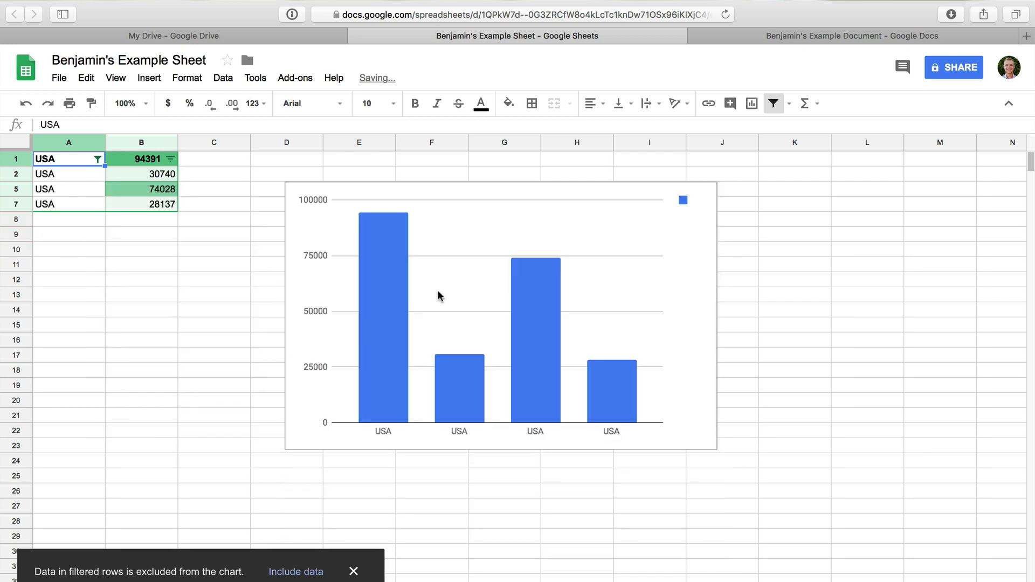
{"action": "left_click", "coordinate": [468, 274]}
{"action": "key", "text": "Delete"}
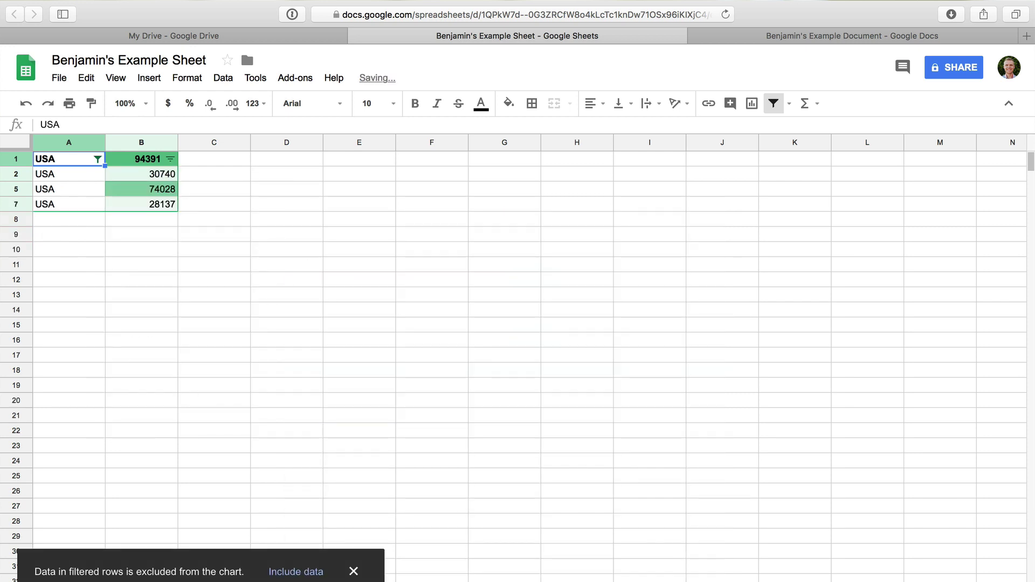
- Create a new filter view named USA and close it
{"action": "left_click", "coordinate": [788, 105]}
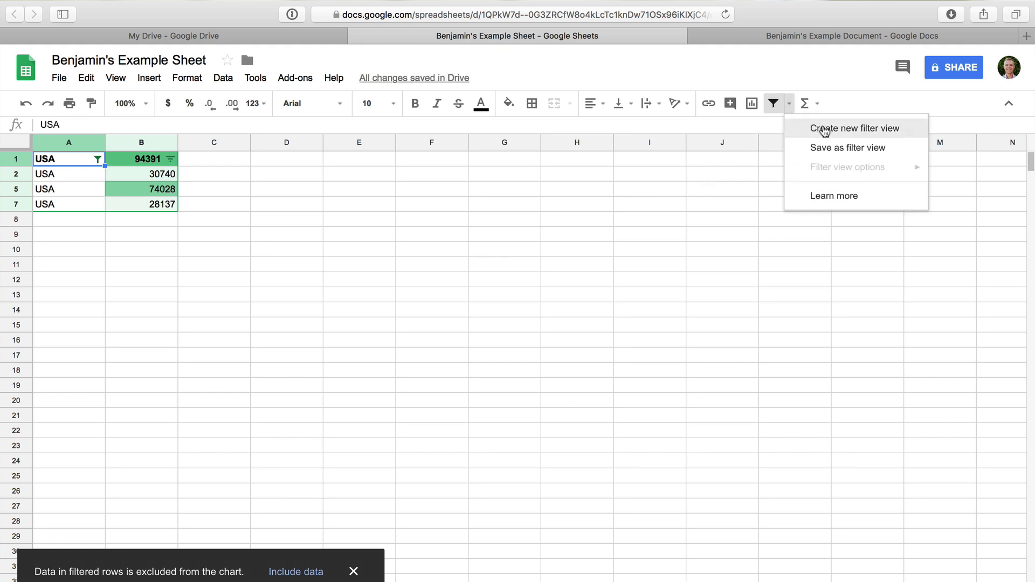
{"action": "left_click", "coordinate": [898, 151]}
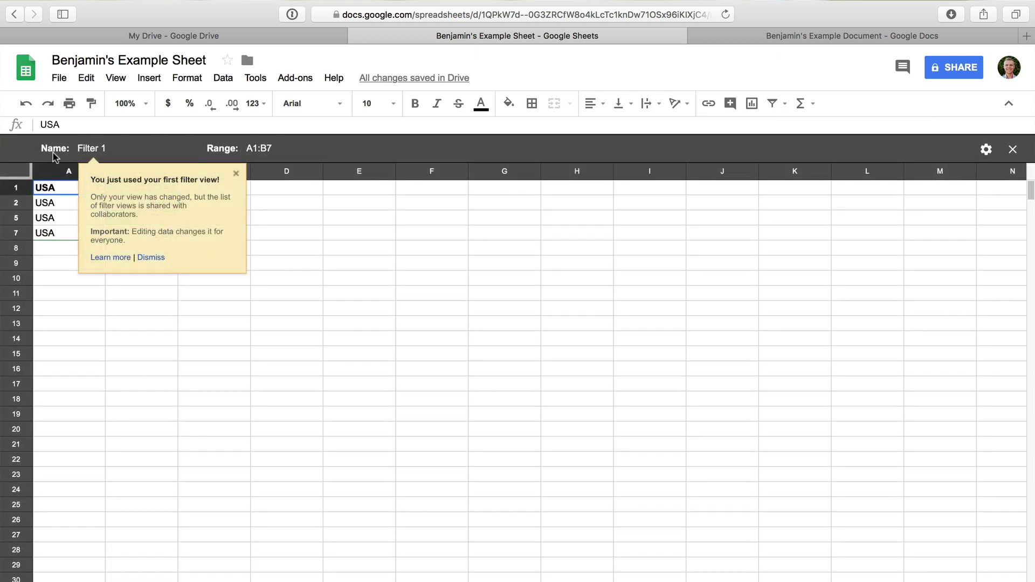
{"action": "left_click", "coordinate": [90, 150]}
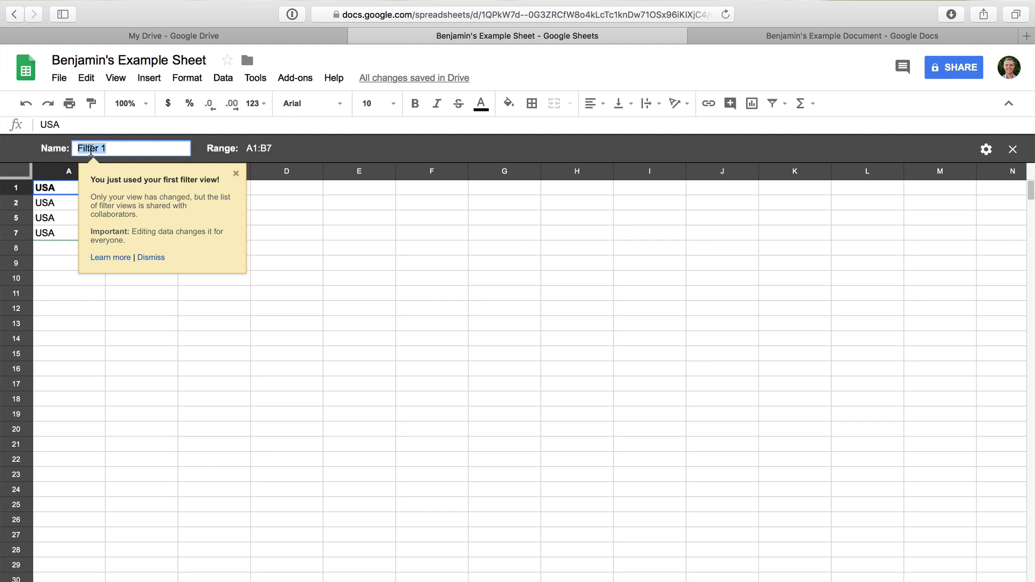
{"action": "type", "text": "USA"}
{"action": "left_click", "coordinate": [239, 171]}
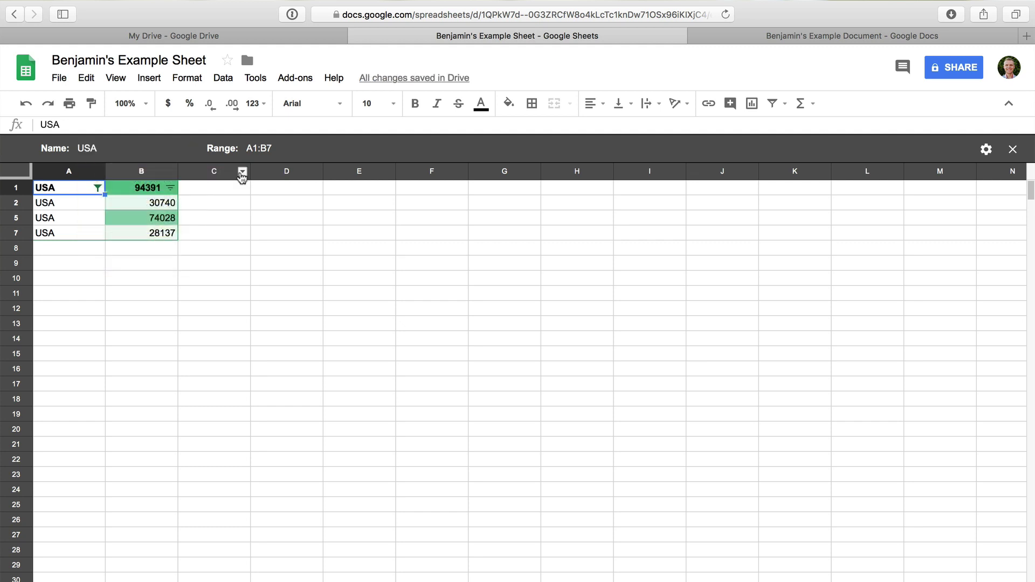
{"action": "left_click", "coordinate": [1011, 150]}
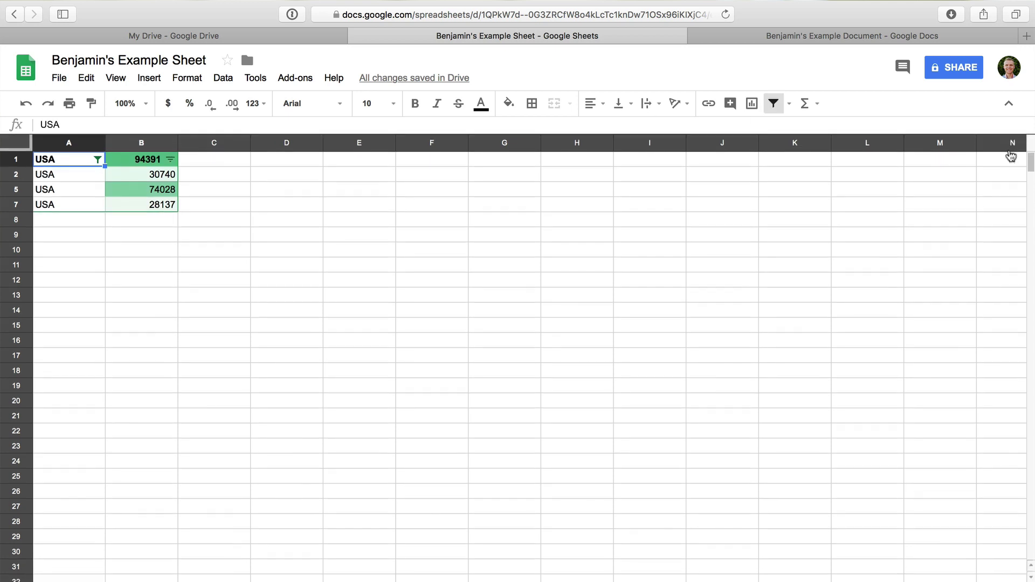
- Reopen the saved USA filter view from the Filter views list, then close it
{"action": "left_click", "coordinate": [789, 103]}
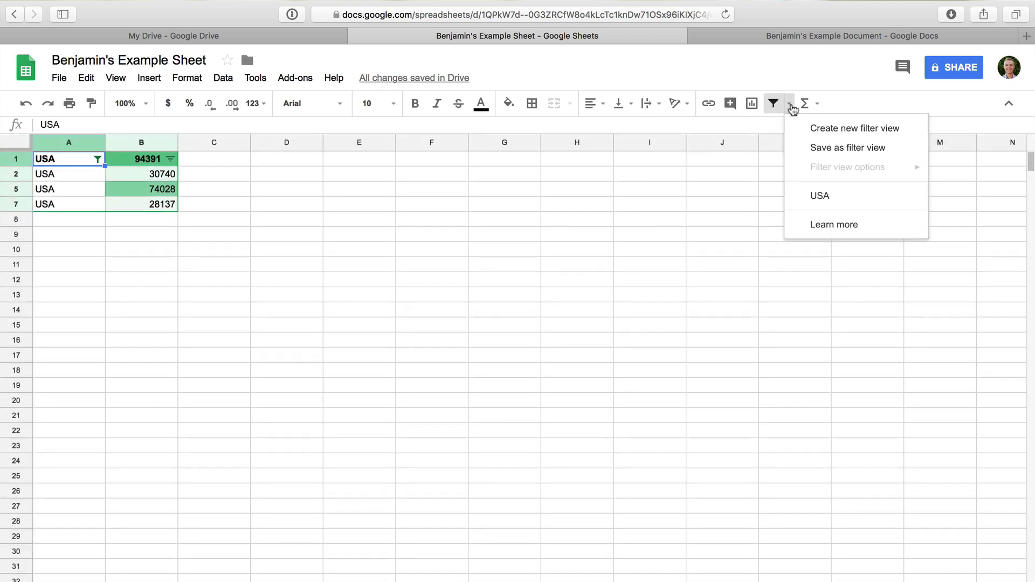
{"action": "left_click", "coordinate": [845, 195]}
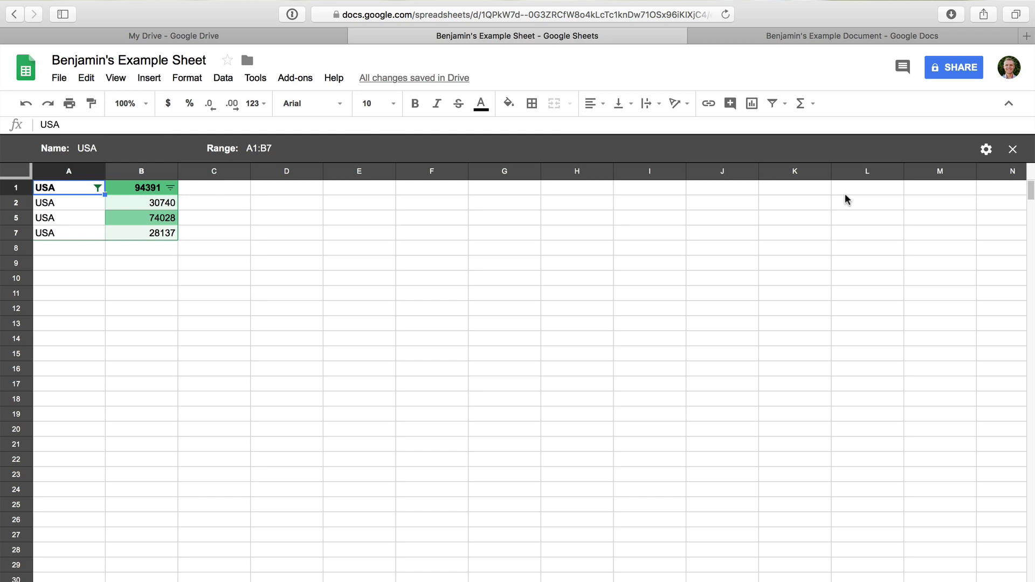
{"action": "left_click", "coordinate": [1012, 149]}
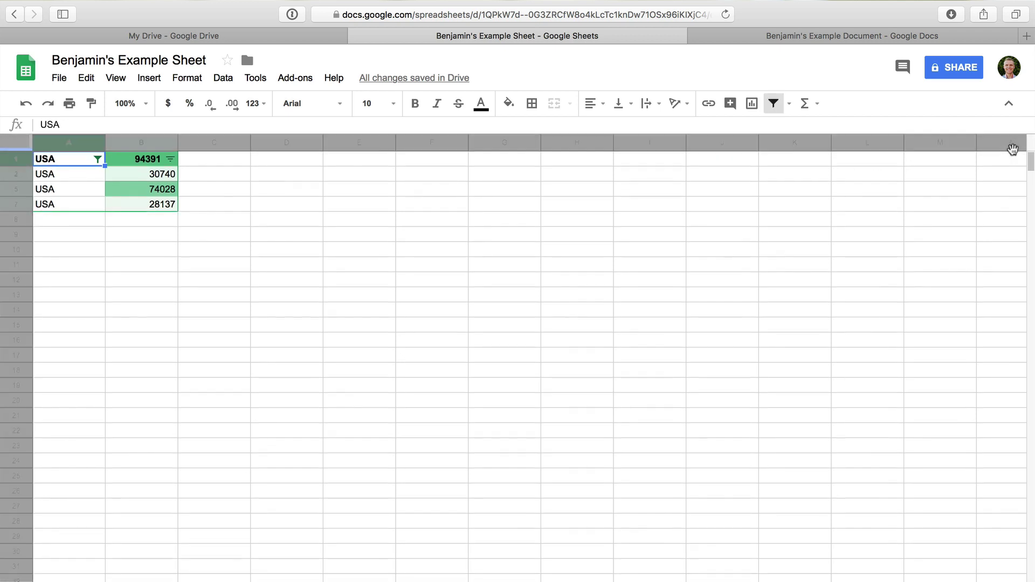
{"action": "left_click", "coordinate": [772, 105]}
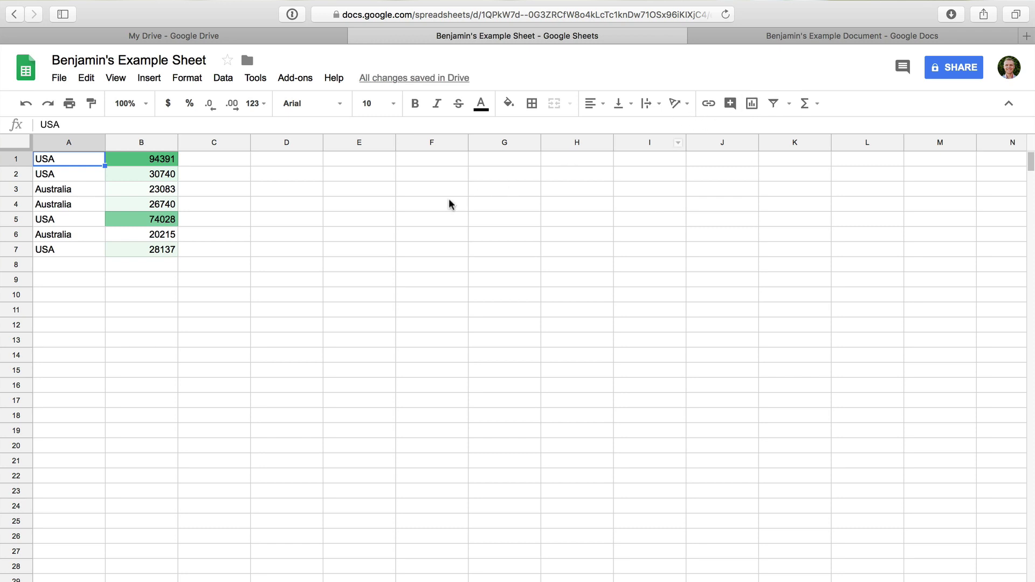
{"action": "left_click", "coordinate": [166, 265]}
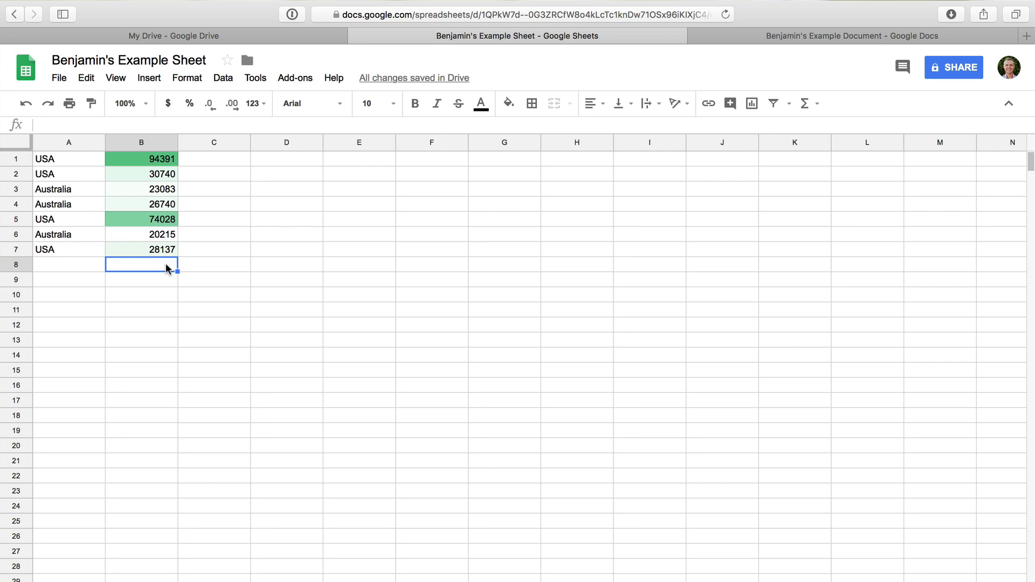
{"action": "type", "text": "="}
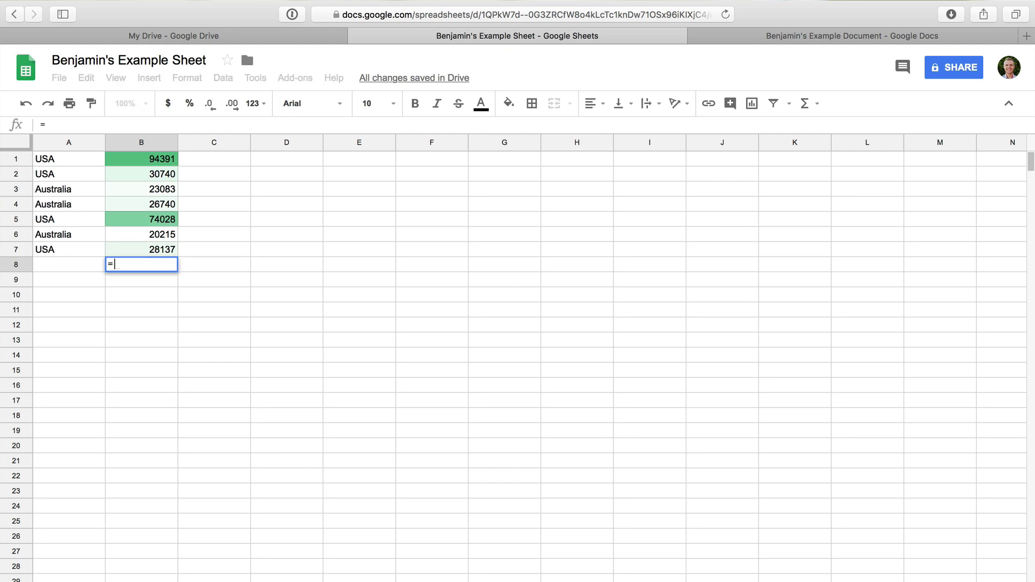
{"action": "type", "text": "SUMIFS"}
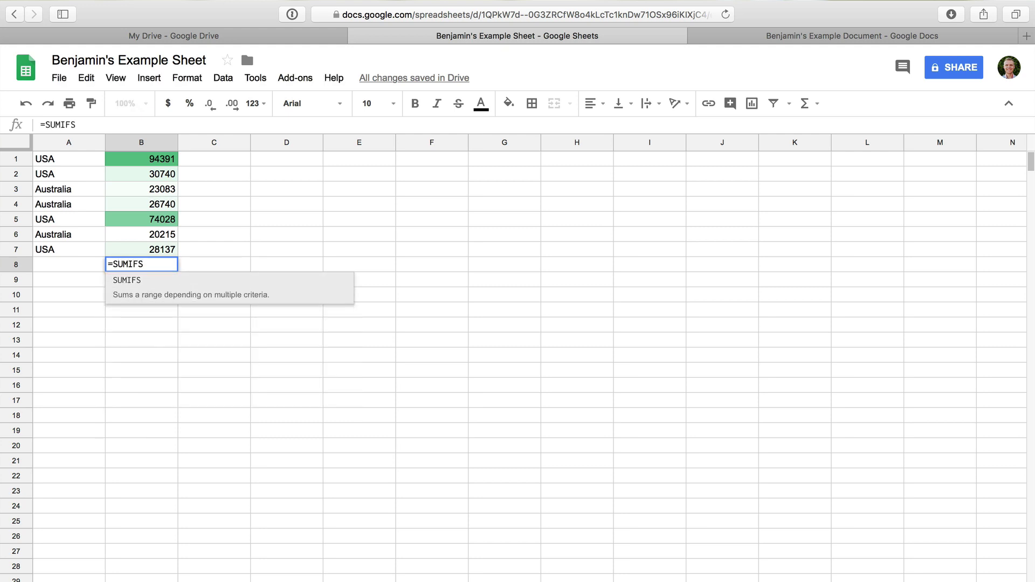
{"action": "type", "text": "(B1"}
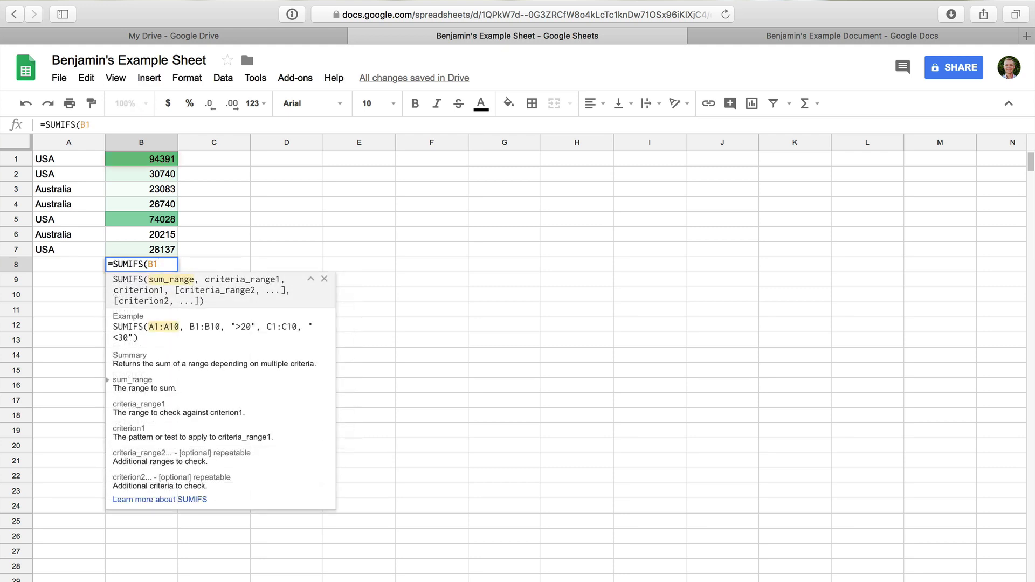
{"action": "type", "text": ":B6"}
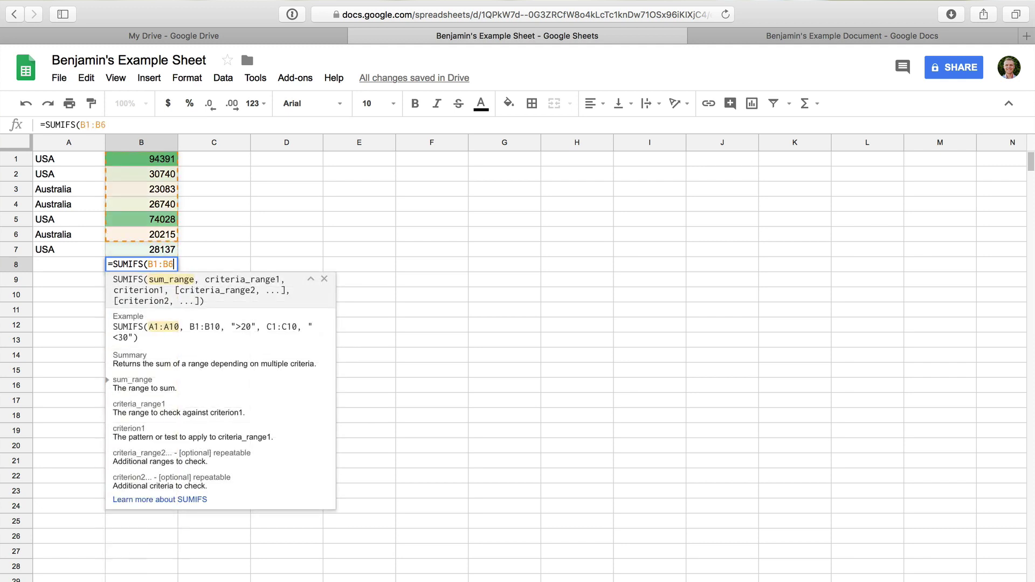
{"action": "type", "text": ",A"}
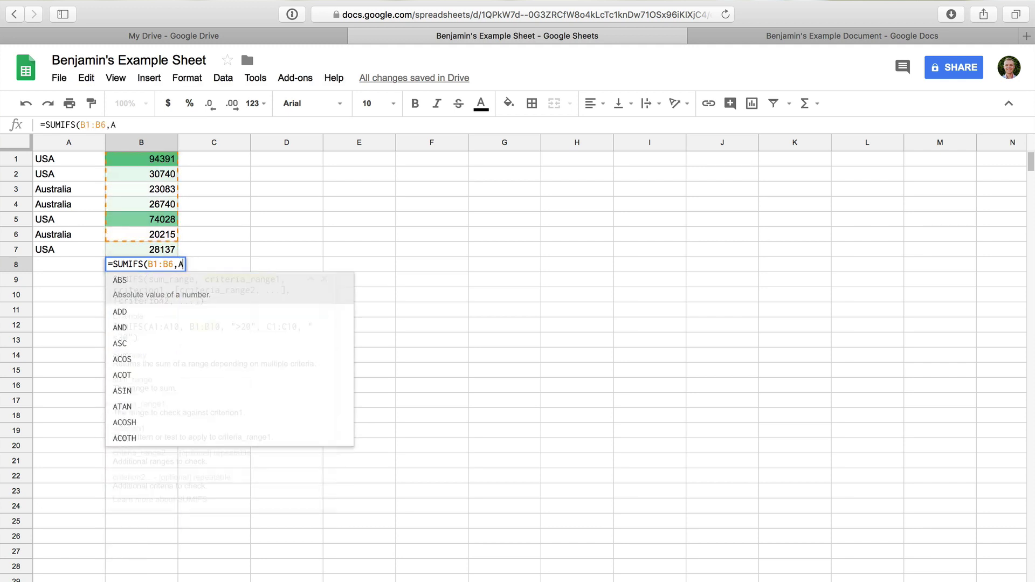
{"action": "type", "text": "1:"}
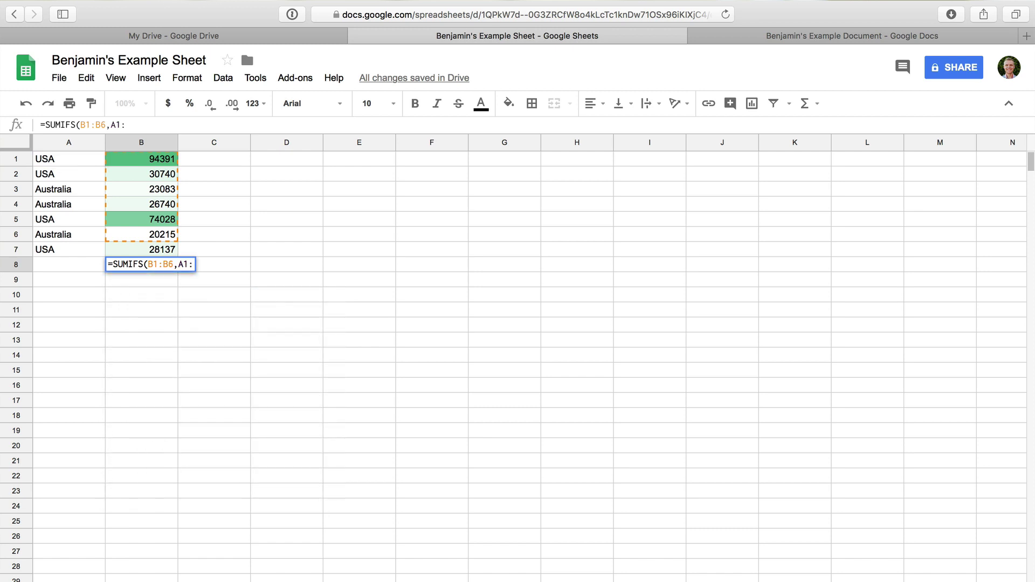
{"action": "type", "text": "A6,"}
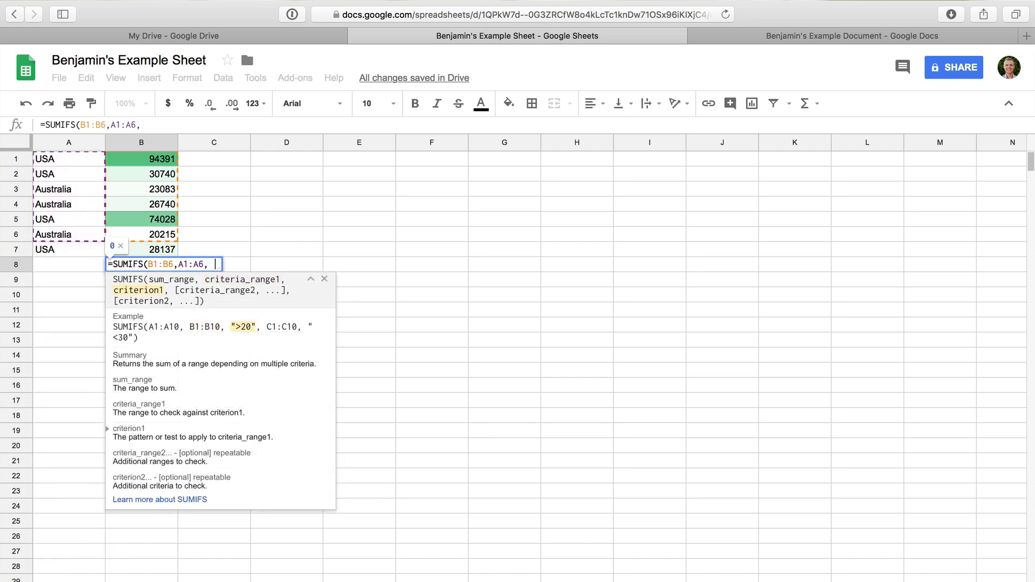
{"action": "type", "text": "\"USA"}
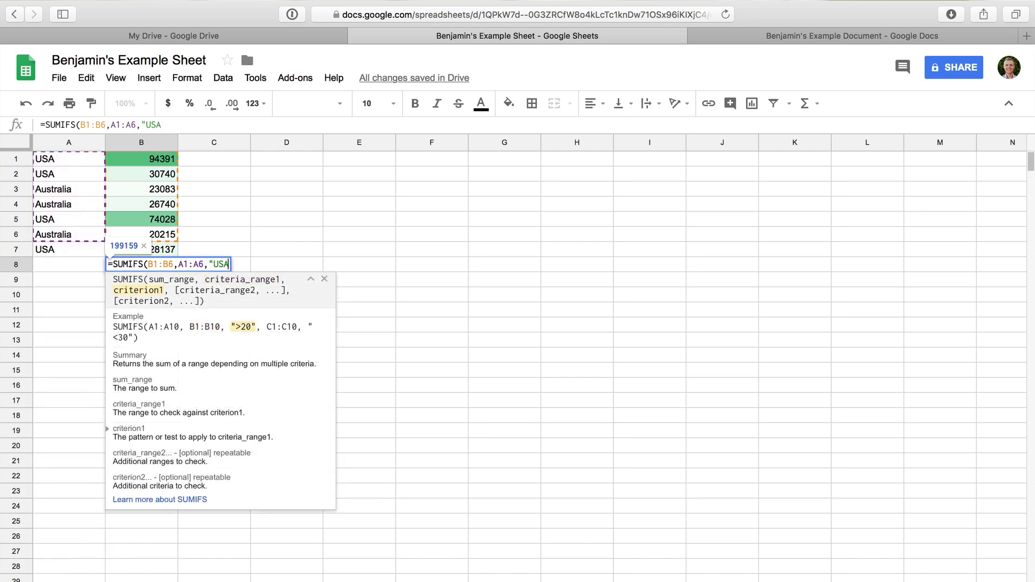
{"action": "type", "text": "\")"}
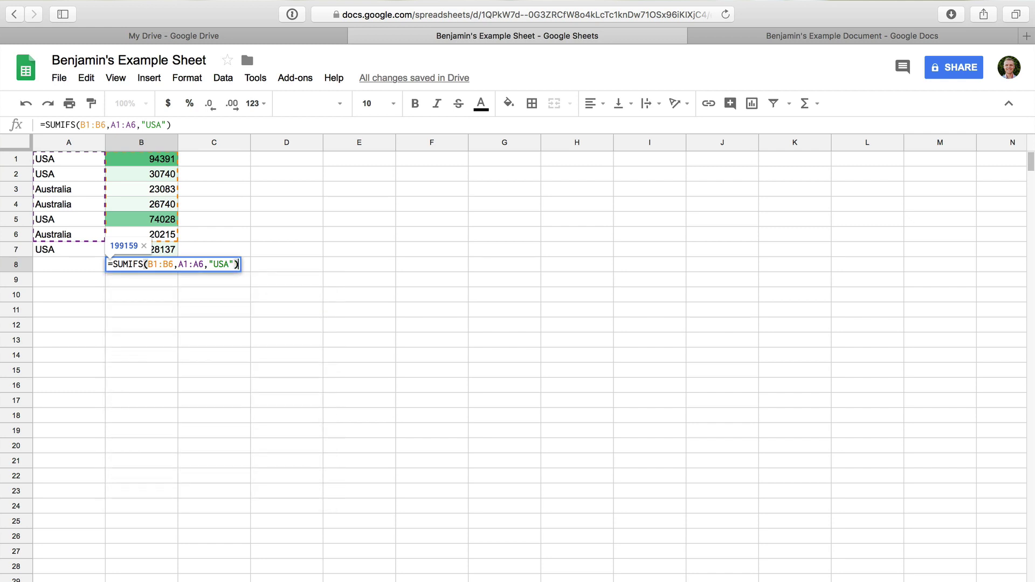
{"action": "key", "text": "Return"}
{"action": "left_click", "coordinate": [162, 265]}
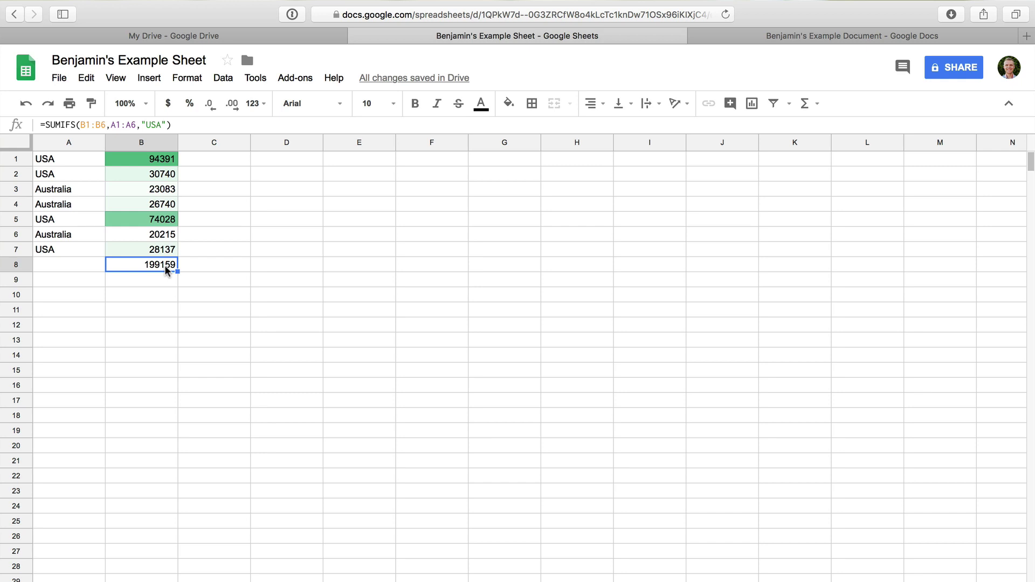
{"action": "key", "text": "BackSpace"}
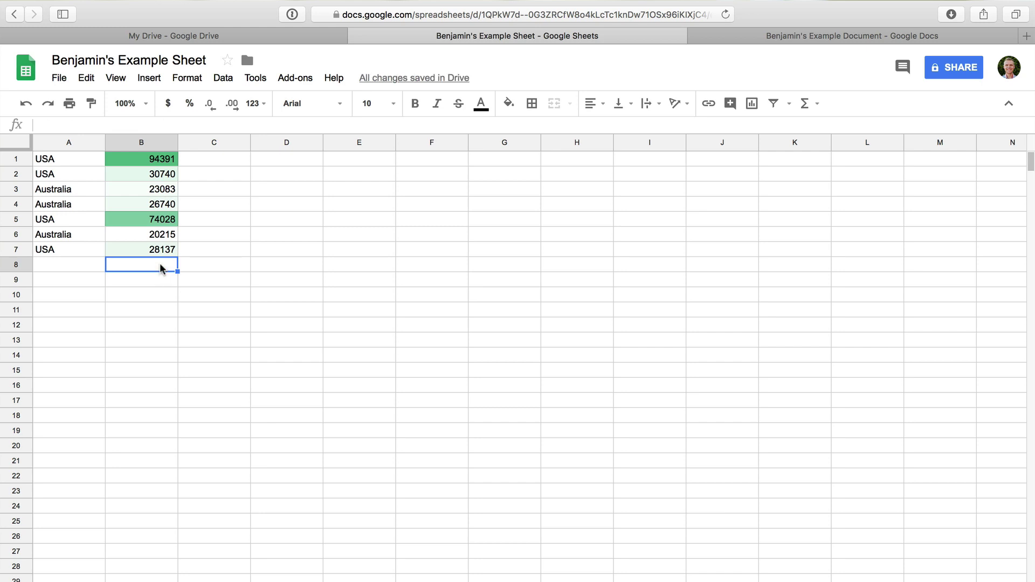
- In B8, enter =SPARKLINE(B1:B7) to draw a trend line of the column B values
{"action": "type", "text": "=SP"}
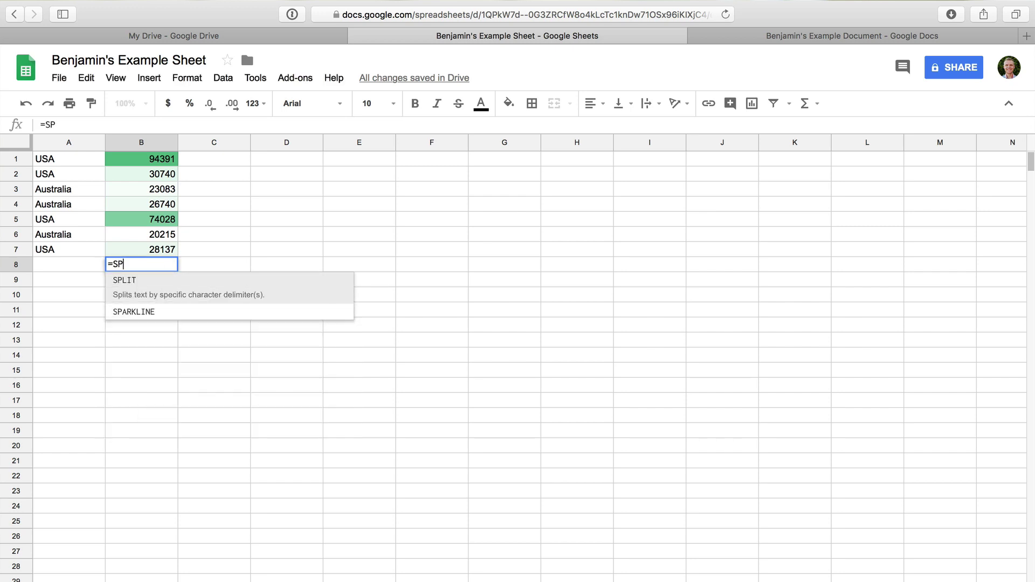
{"action": "type", "text": "AR"}
{"action": "left_click", "coordinate": [164, 280]}
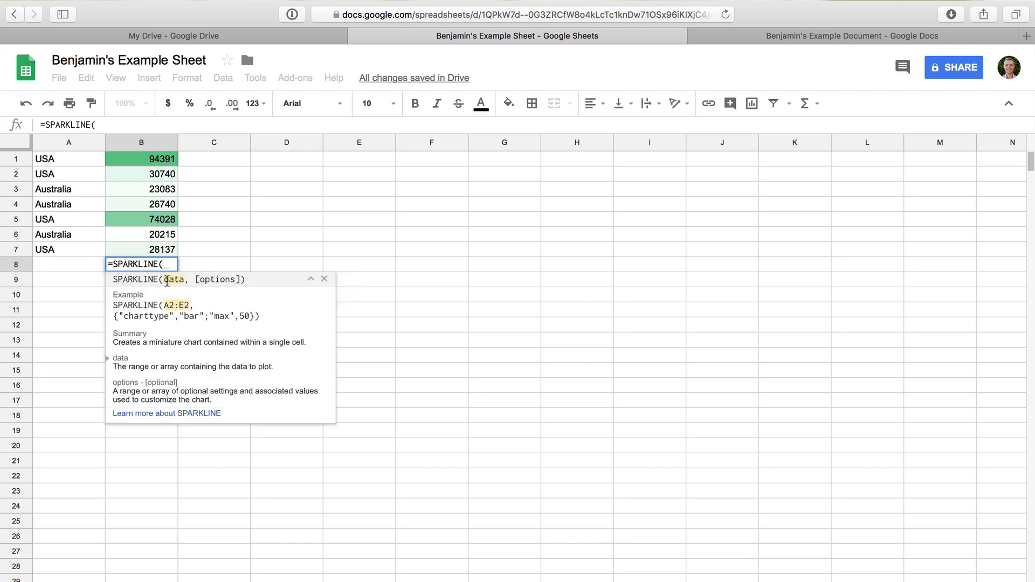
{"action": "type", "text": "B1:"}
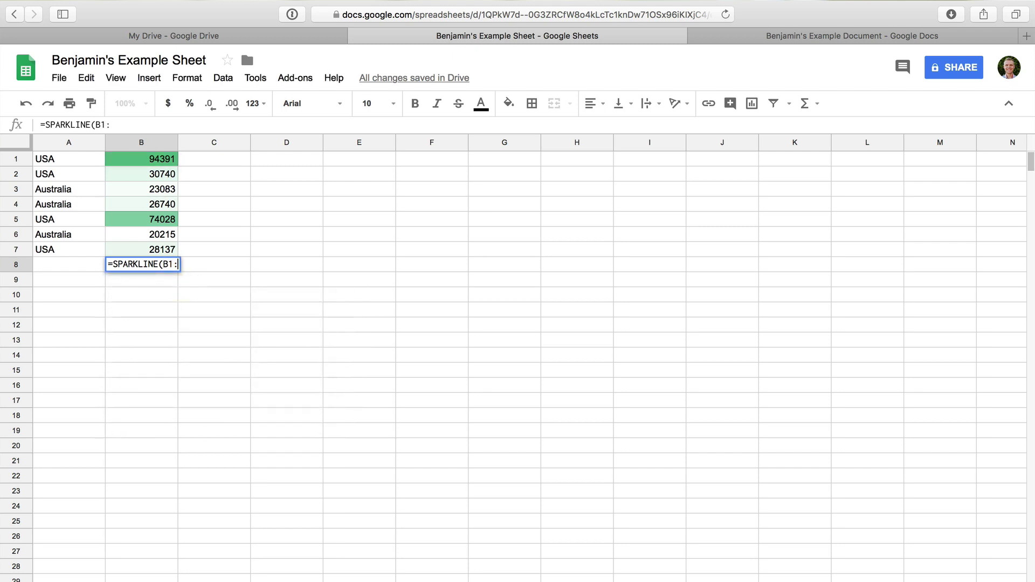
{"action": "type", "text": "B7)"}
{"action": "key", "text": "Return"}
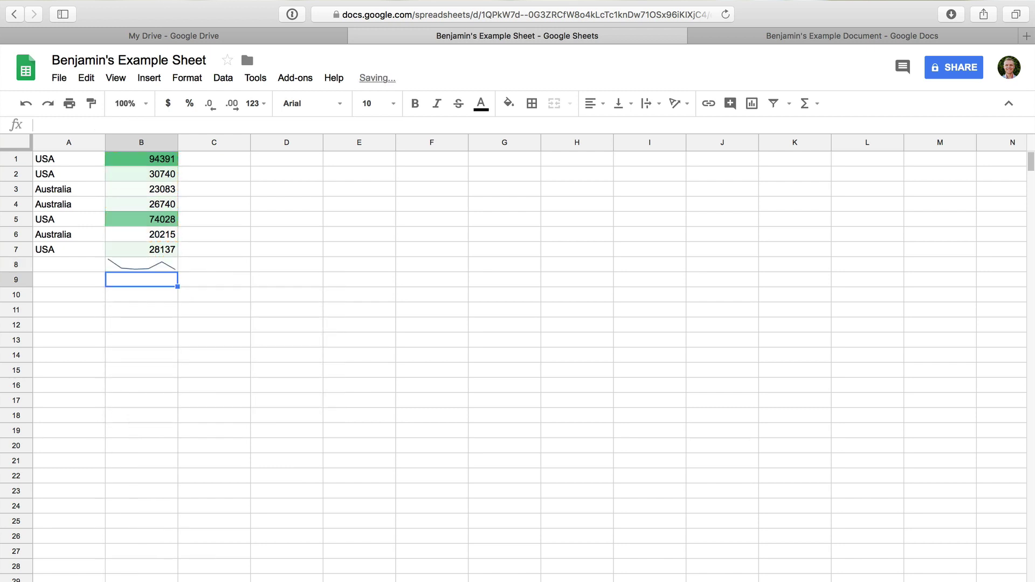
- Enlarge the sparkline by making row 8 taller and column B wider
{"action": "left_click", "coordinate": [120, 268]}
{"action": "left_click_drag", "start_coordinate": [17, 272], "coordinate": [17, 318]}
{"action": "left_click_drag", "start_coordinate": [177, 143], "coordinate": [239, 143]}
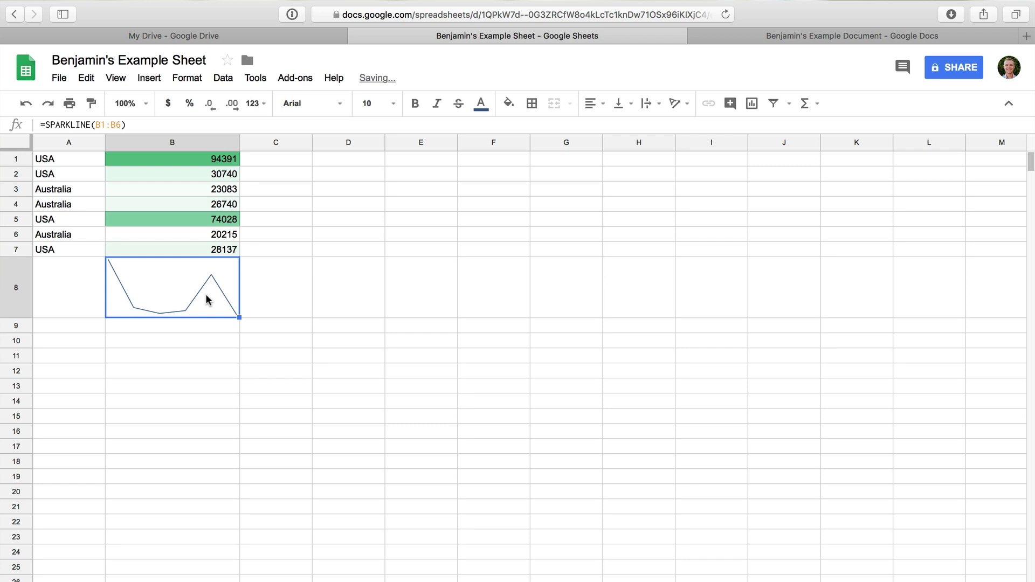
{"action": "left_click", "coordinate": [221, 328]}
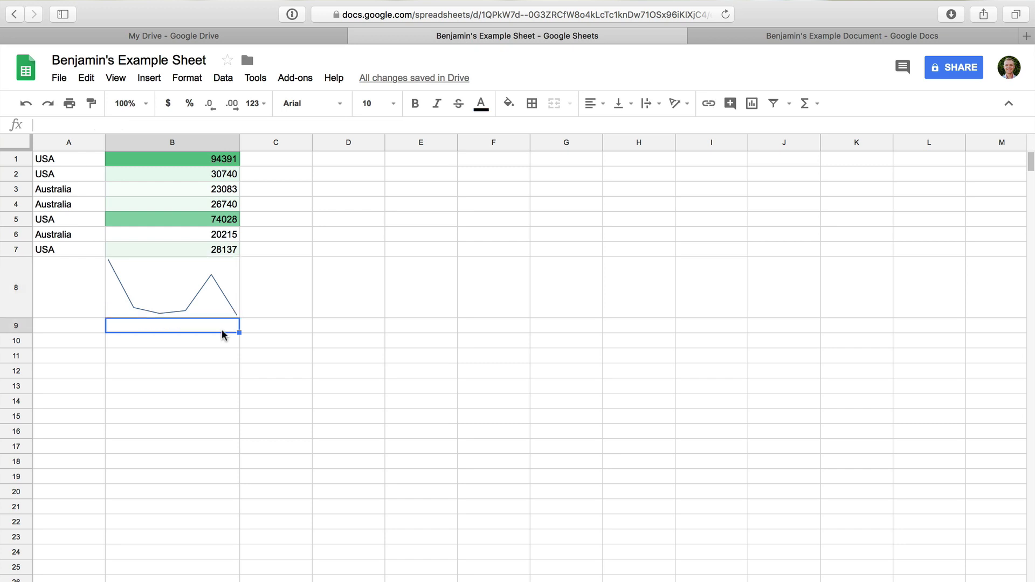
- Open the Explore panel and scroll through its suggested charts
{"action": "left_click", "coordinate": [72, 141]}
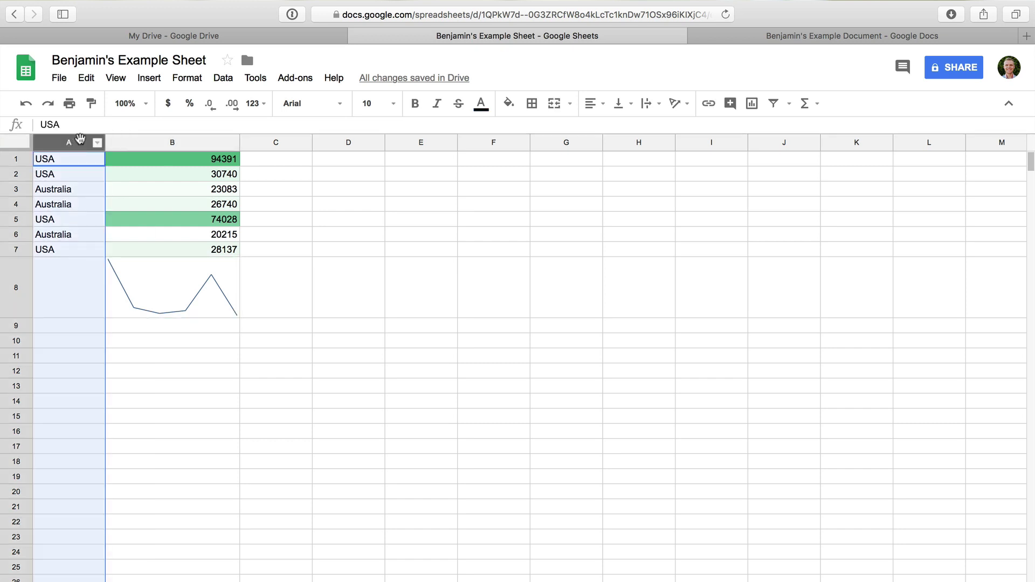
{"action": "left_click", "coordinate": [215, 294]}
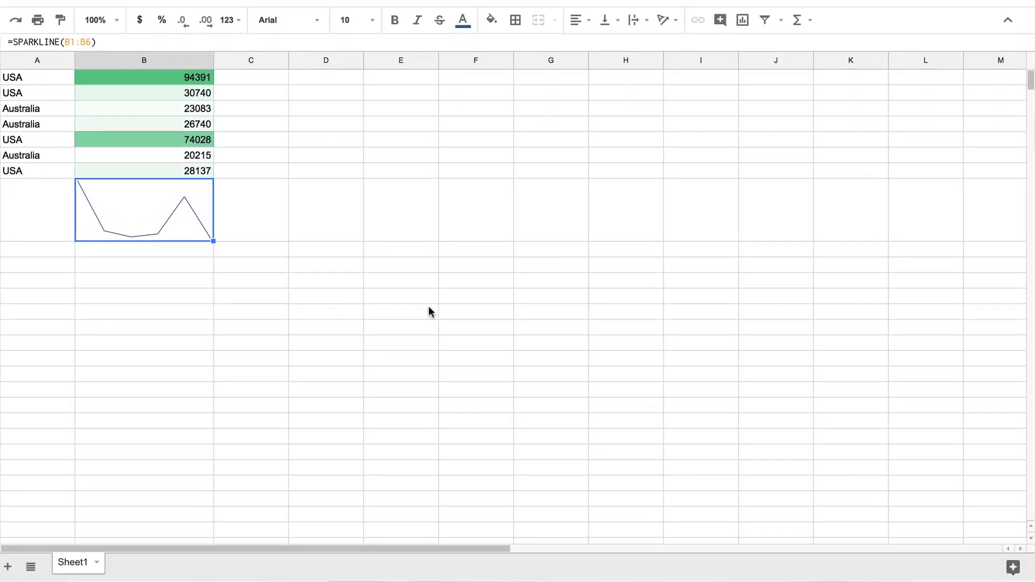
{"action": "left_click", "coordinate": [1011, 571]}
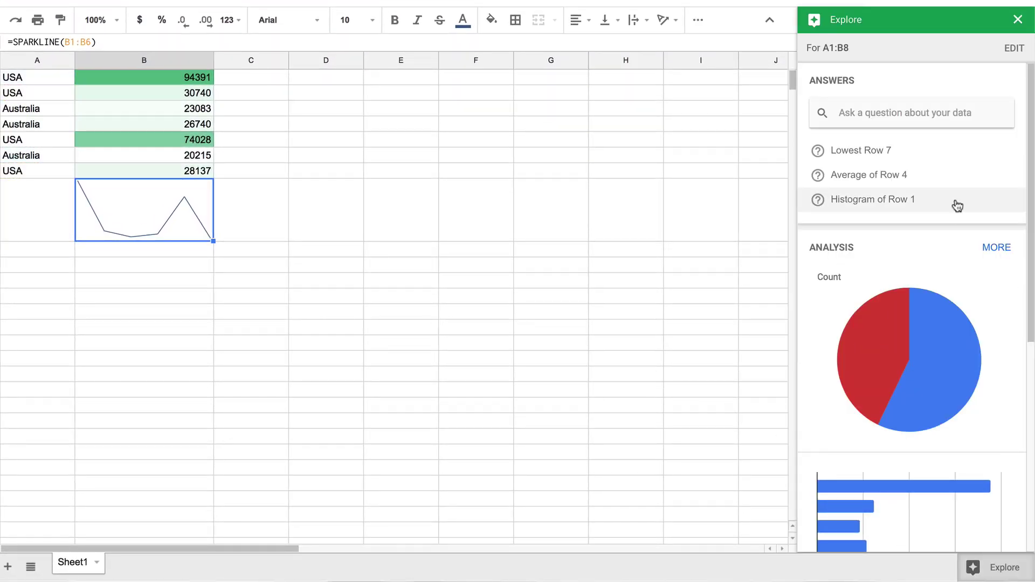
{"action": "scroll", "coordinate": [943, 274], "scroll_direction": "down", "scroll_amount": 4}
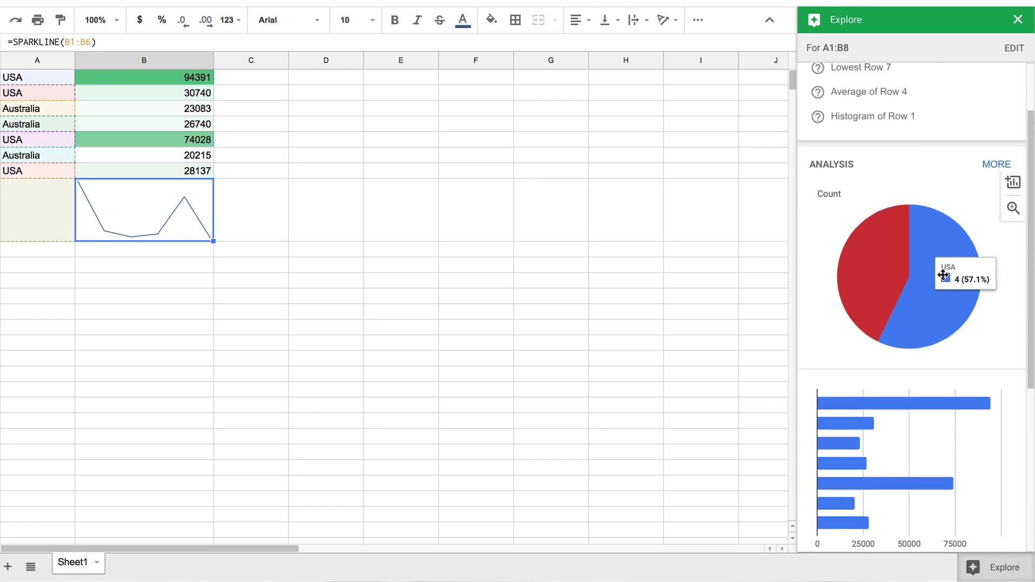
{"action": "scroll", "coordinate": [943, 275], "scroll_direction": "down", "scroll_amount": 1}
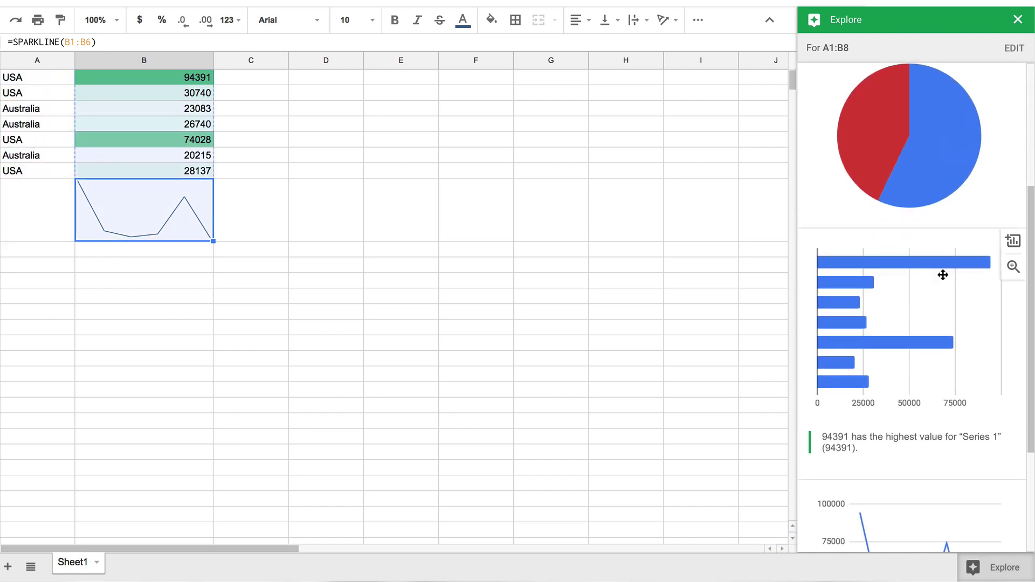
{"action": "scroll", "coordinate": [942, 274], "scroll_direction": "down", "scroll_amount": 4}
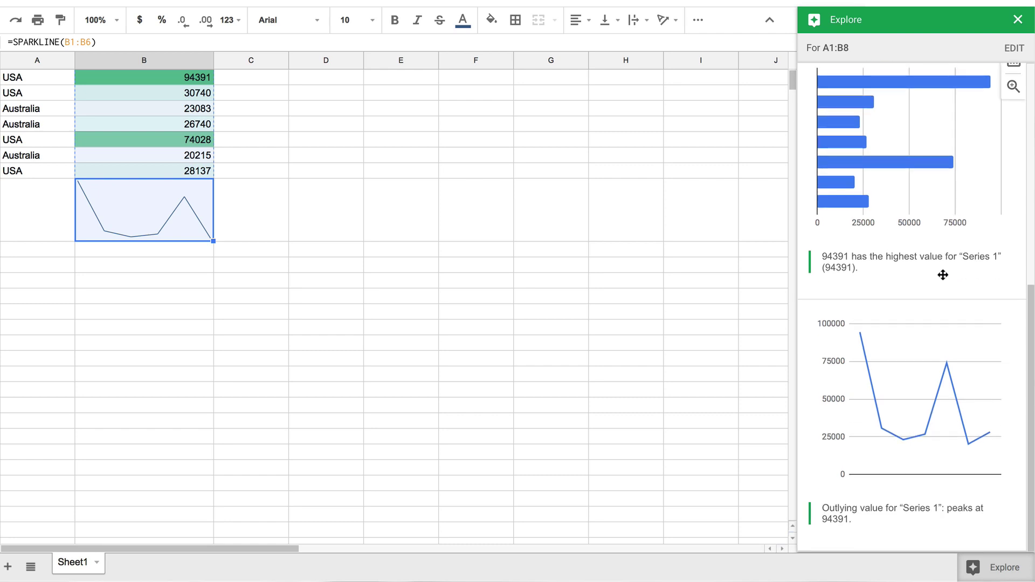
{"action": "scroll", "coordinate": [943, 275], "scroll_direction": "up", "scroll_amount": 2}
- Select A1:B2 so Explore shows updated insights, including a SUM of 125131
{"action": "left_click", "coordinate": [41, 80]}
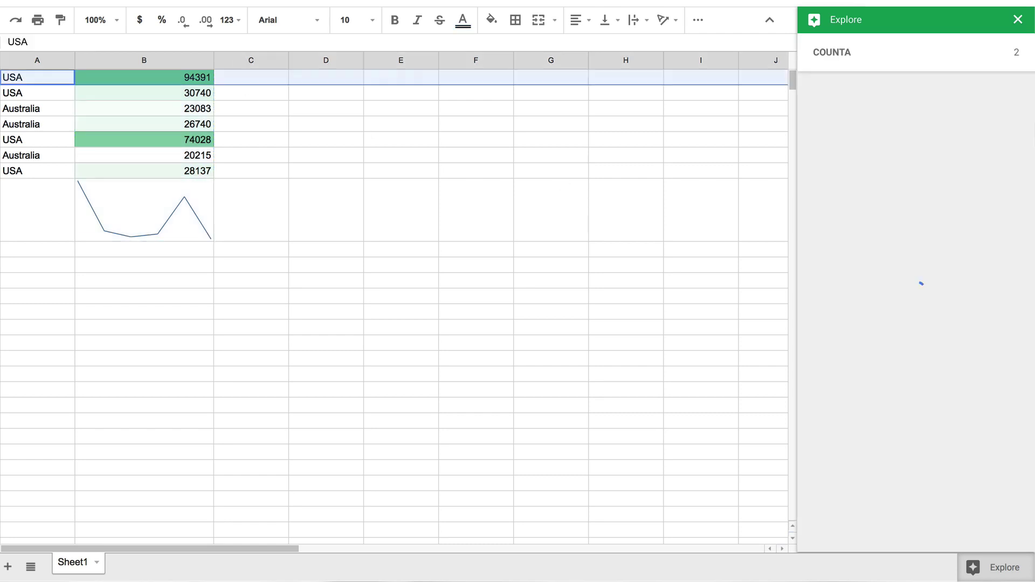
{"action": "left_click", "coordinate": [125, 96], "text": "shift"}
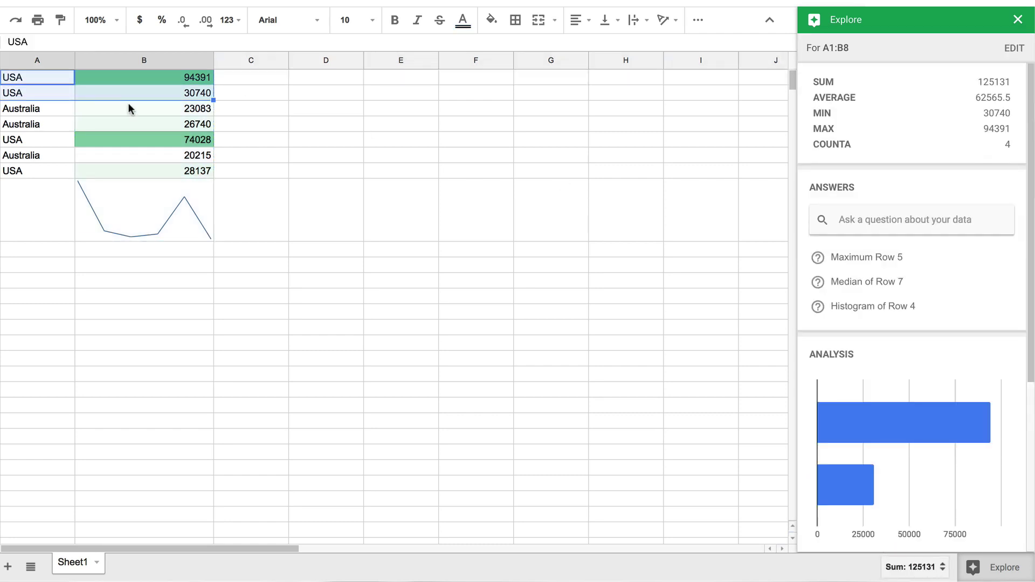
{"action": "scroll", "coordinate": [923, 370], "scroll_direction": "down", "scroll_amount": 5}
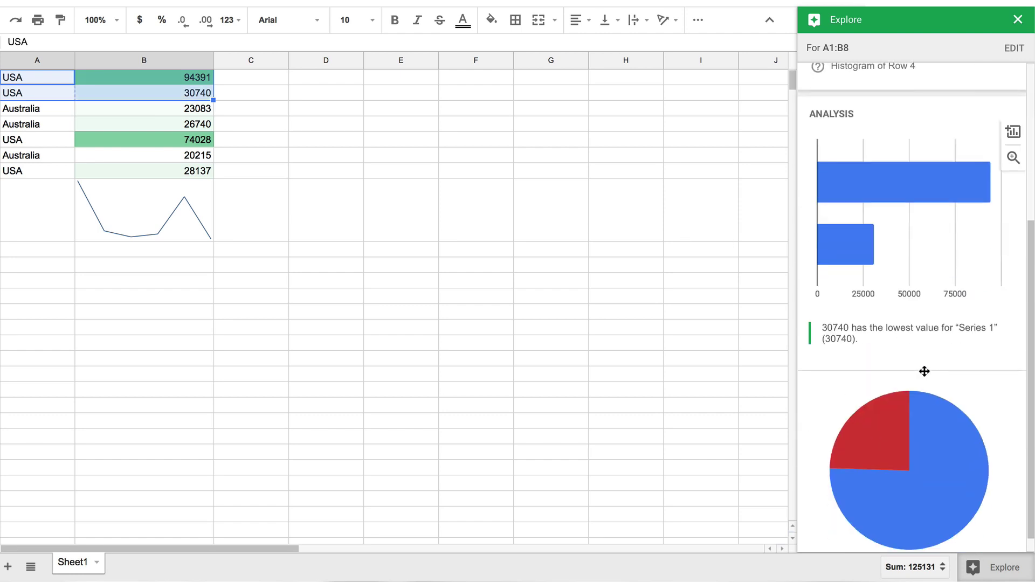